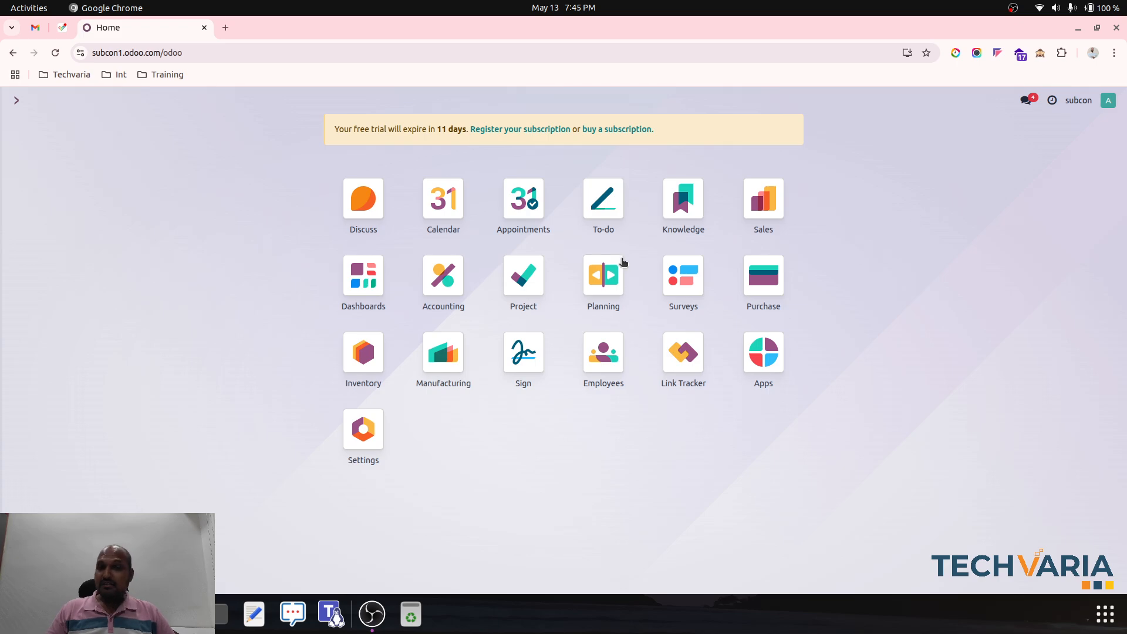
- In the Accounting settings, search for "early" and open the account assigned to Early Discount Gain
click(458, 283)
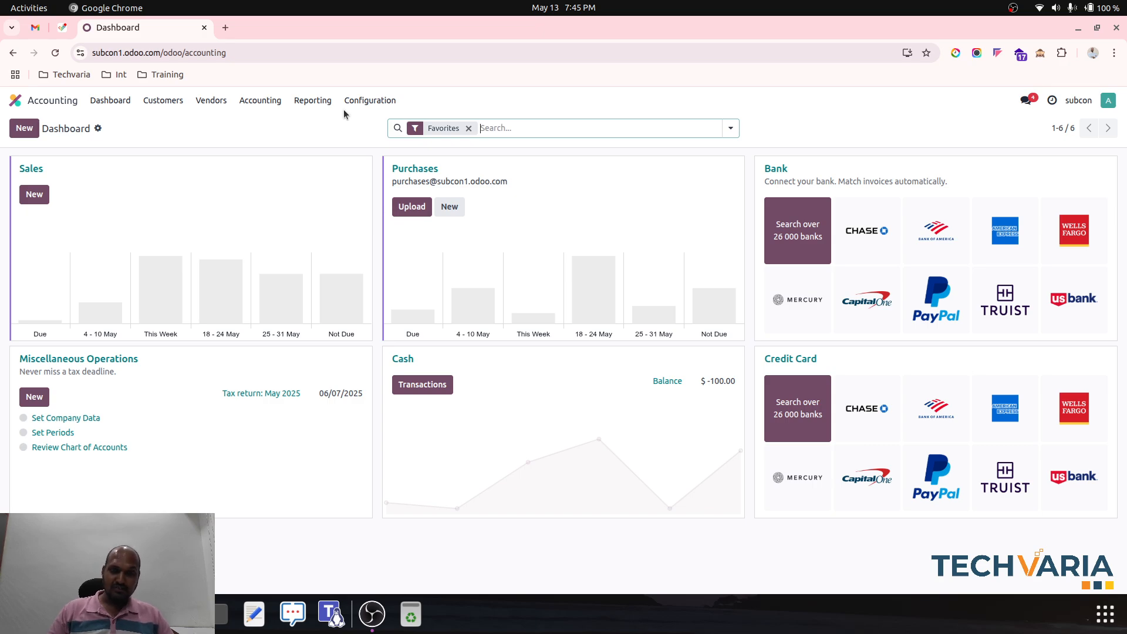
click(367, 101)
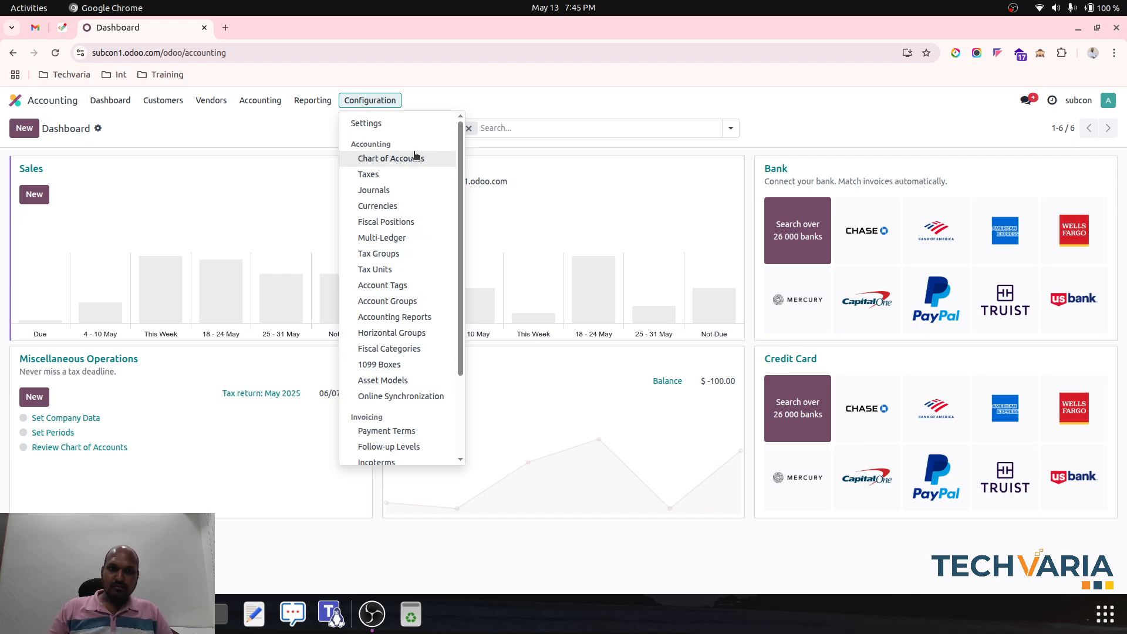
click(395, 123)
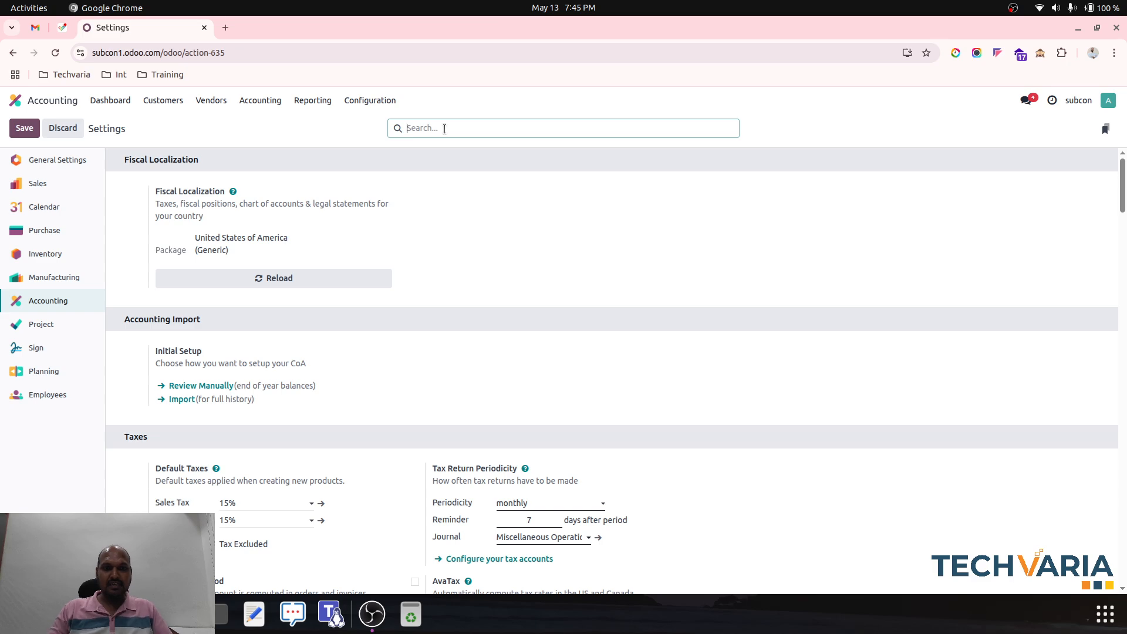
text(early)
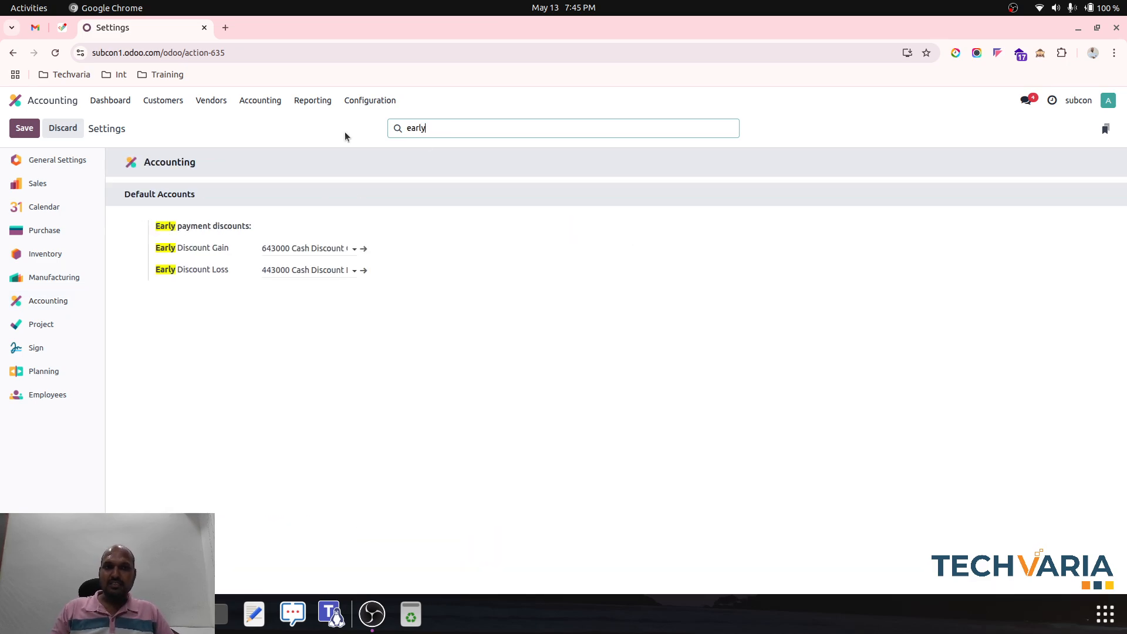
click(345, 133)
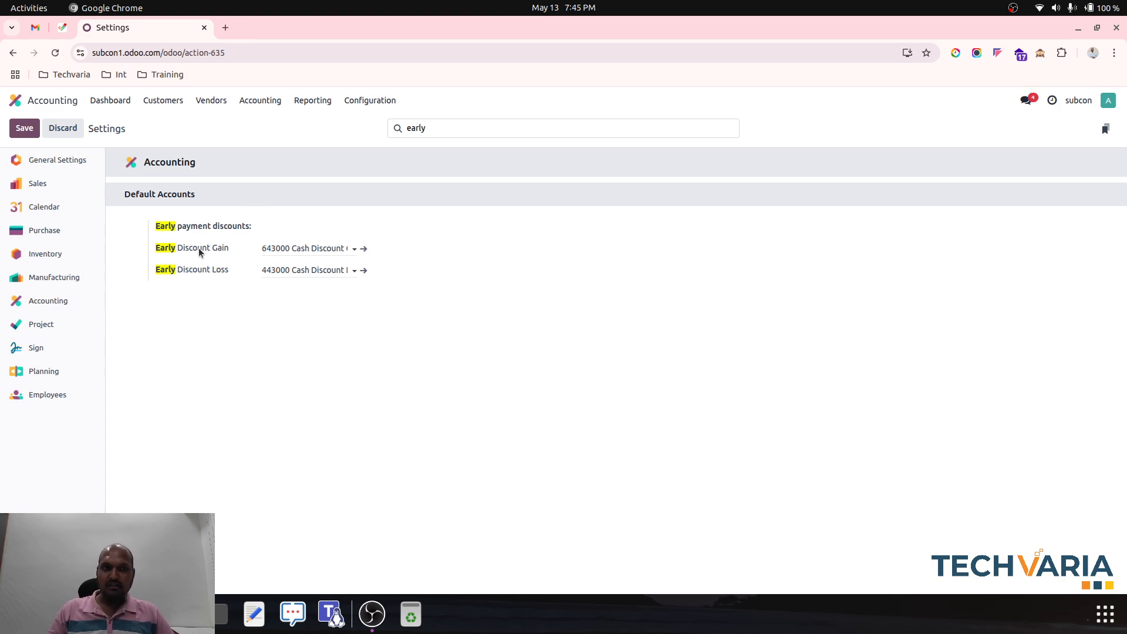
click(364, 250)
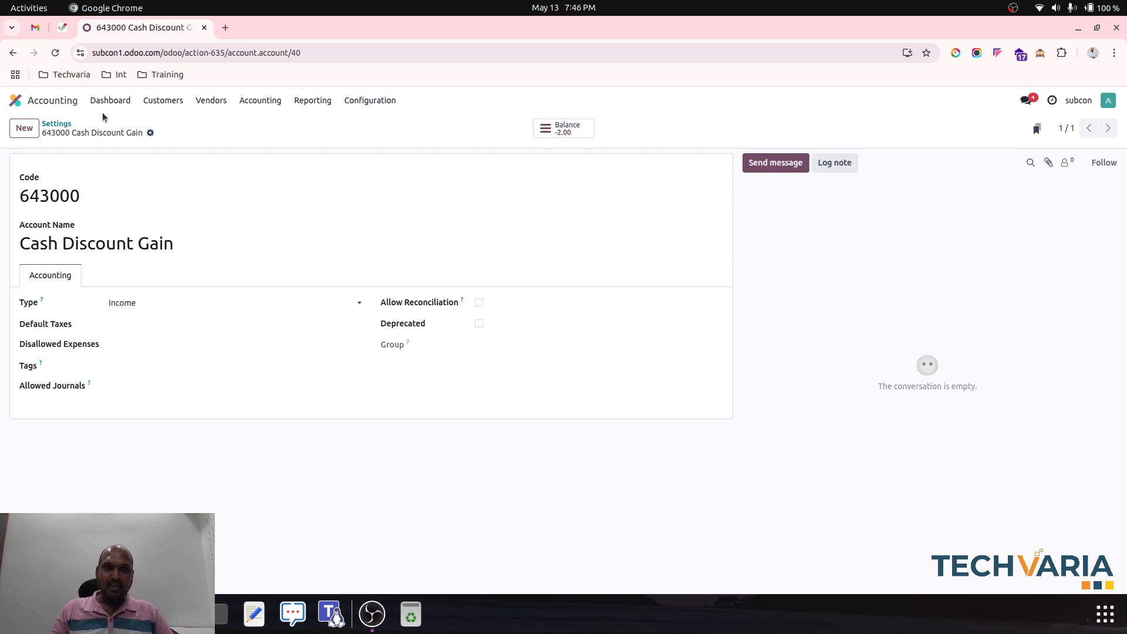
- Return to the settings, search for "early" and view the account assigned to Early Discount Loss
click(57, 123)
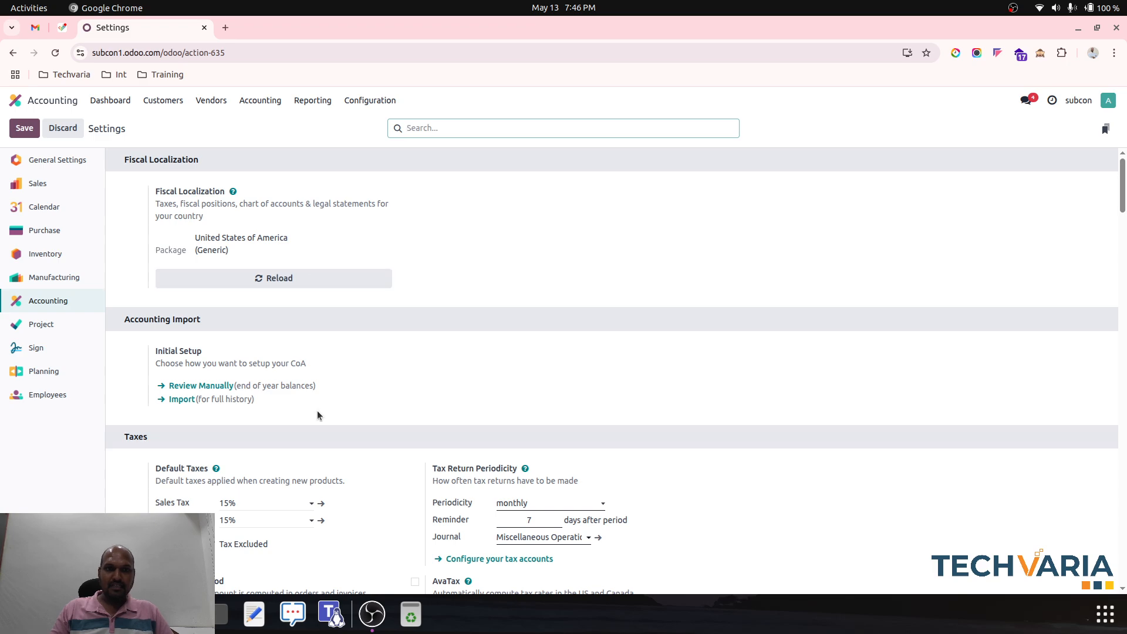
text(early)
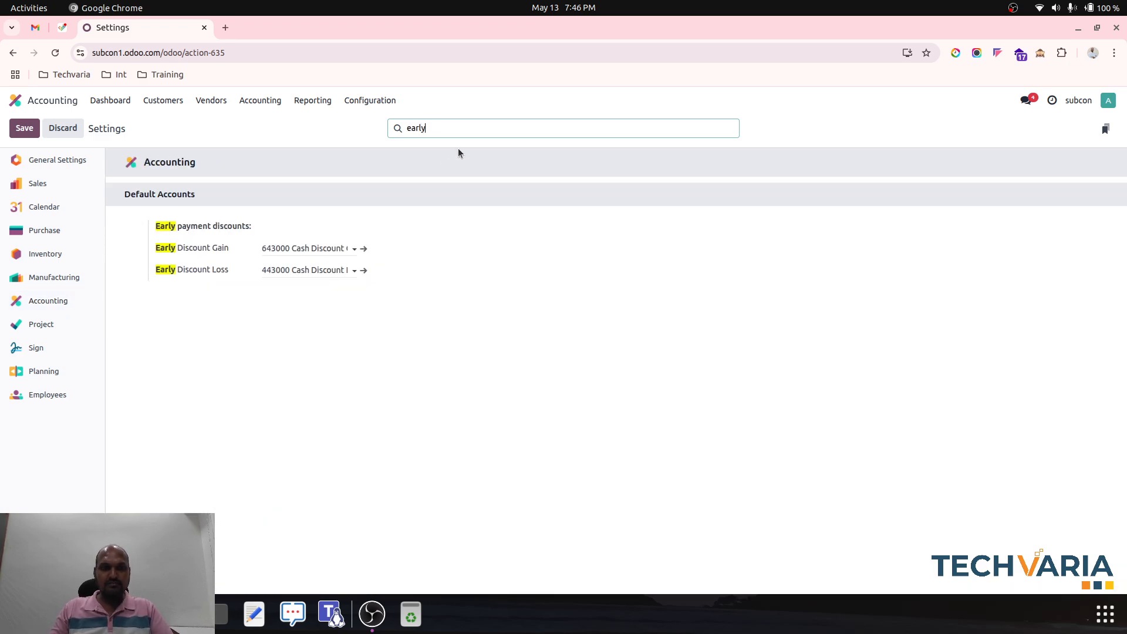
click(365, 270)
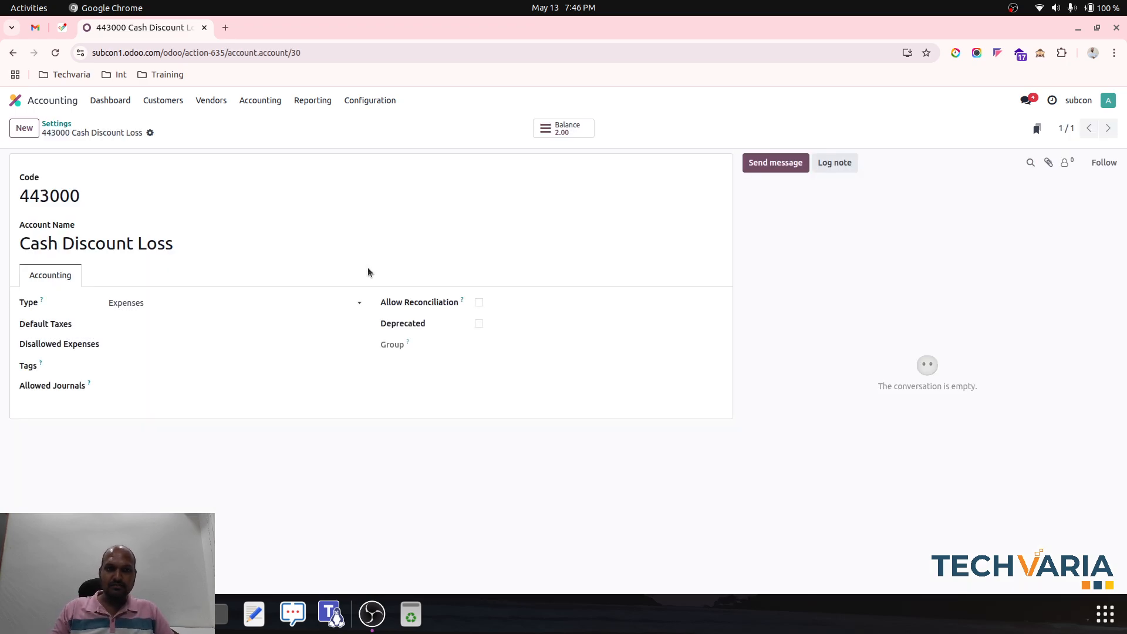
click(57, 124)
- Open the 2/7 Net 30 payment term and examine its early discount conditions and reduced tax options
click(370, 101)
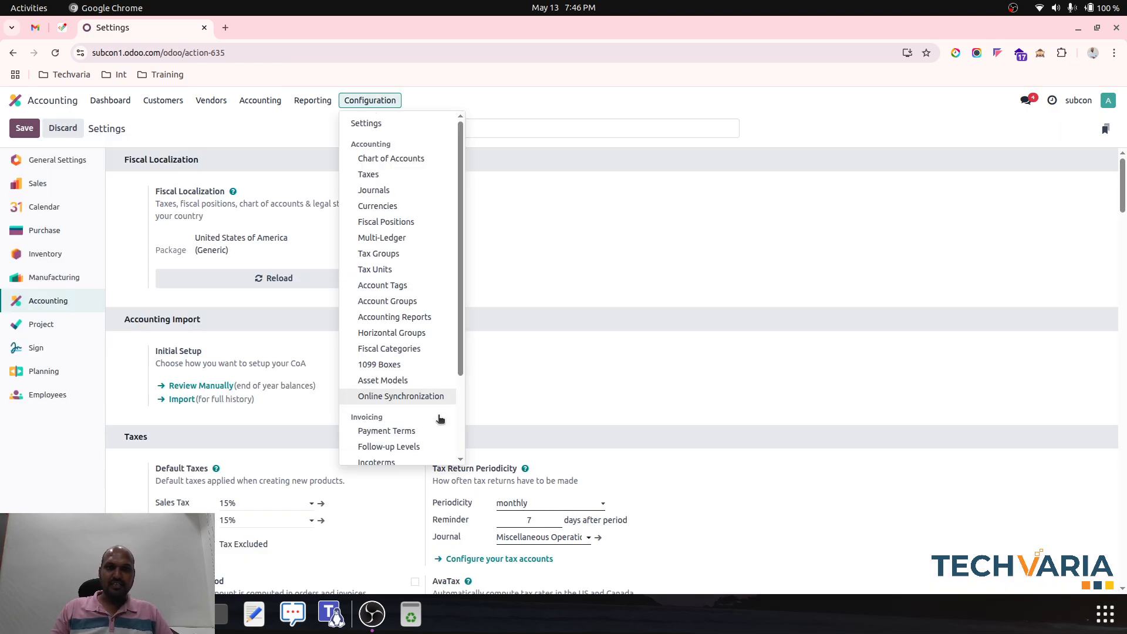
click(387, 431)
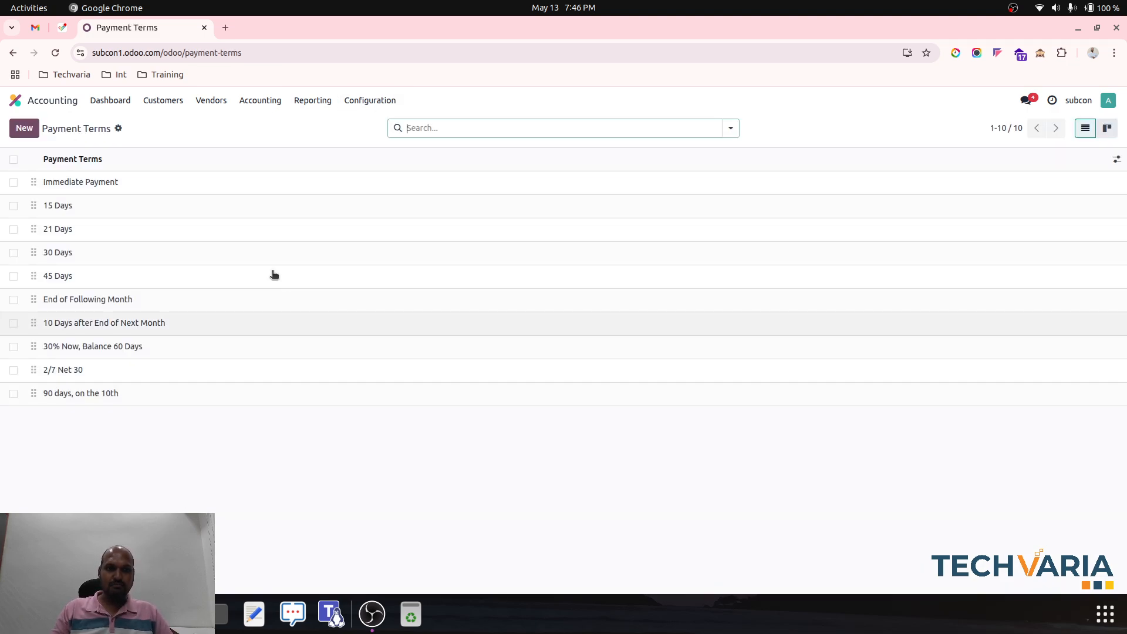
click(202, 365)
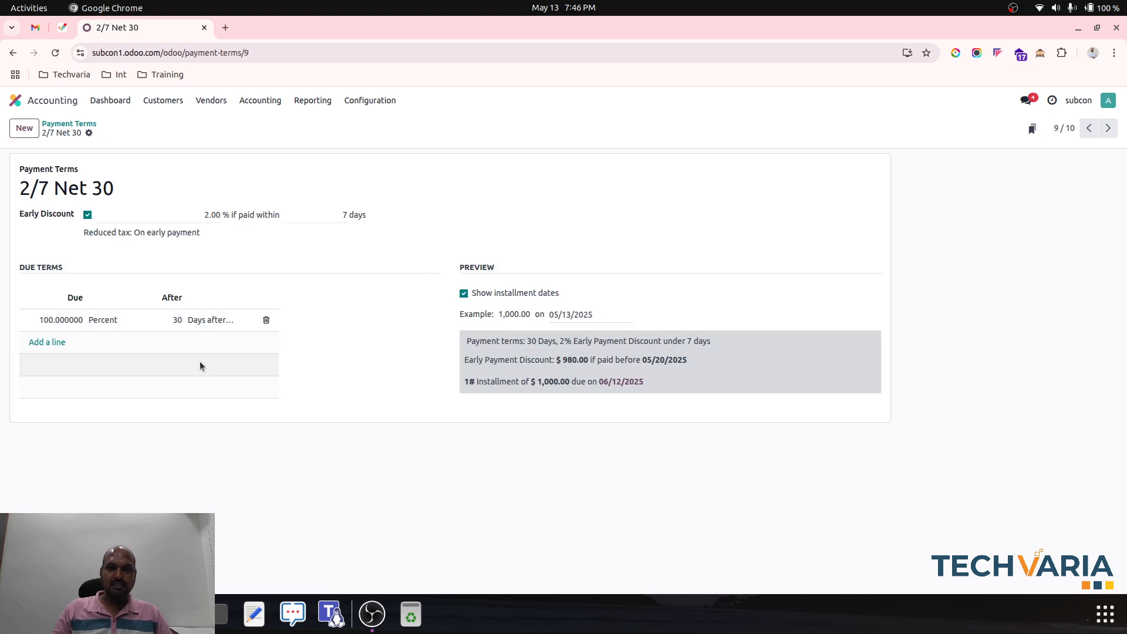
drag(238, 334, 256, 323)
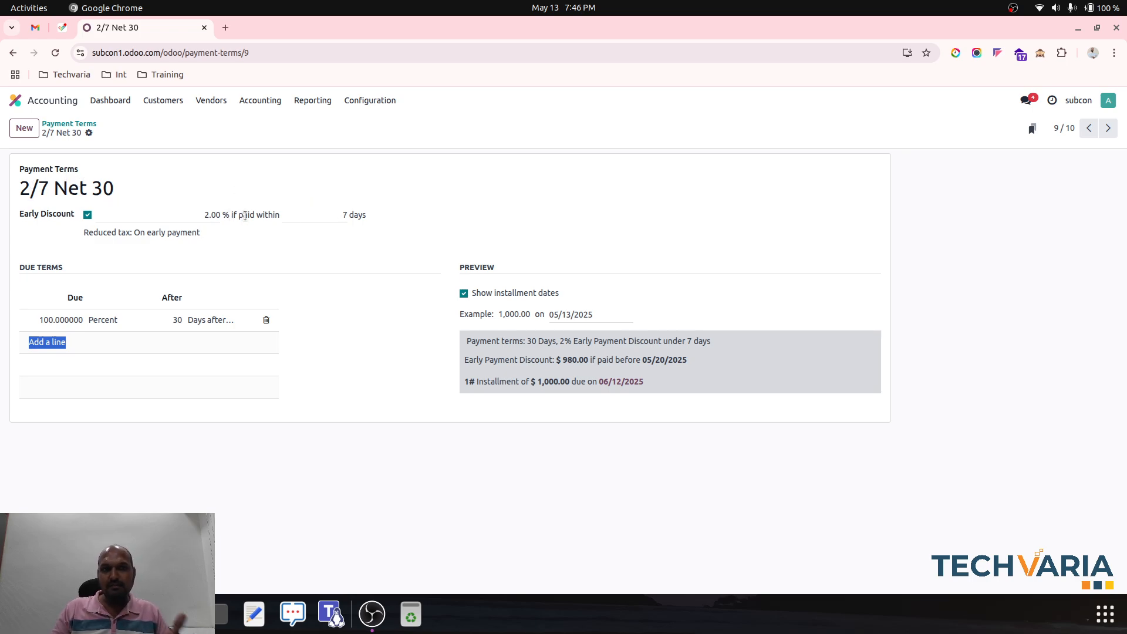
click(183, 235)
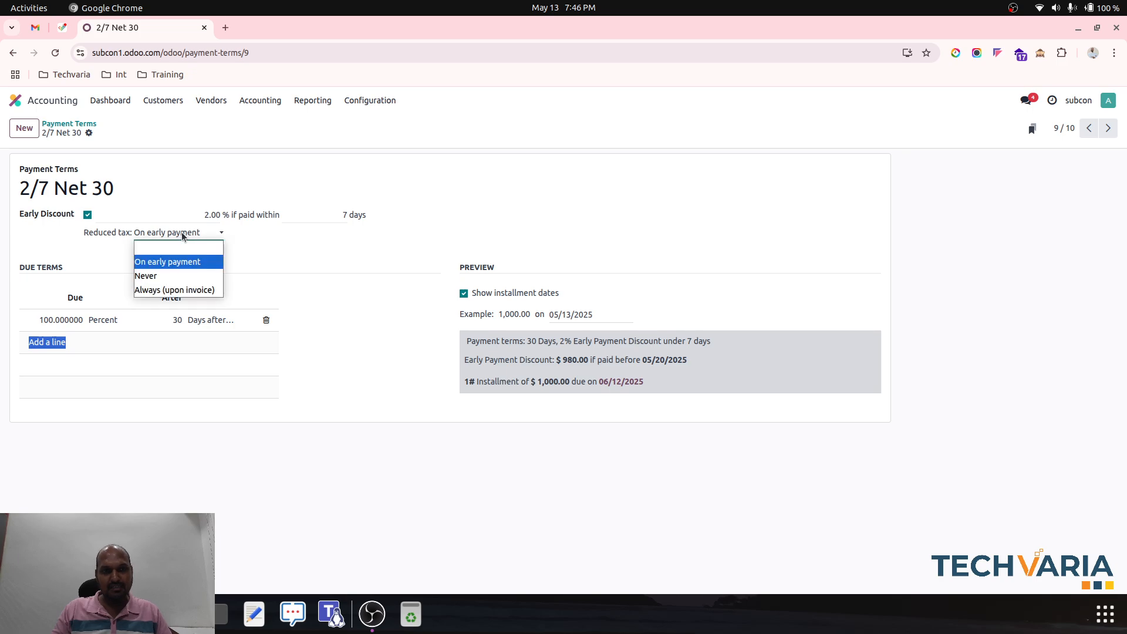
click(182, 234)
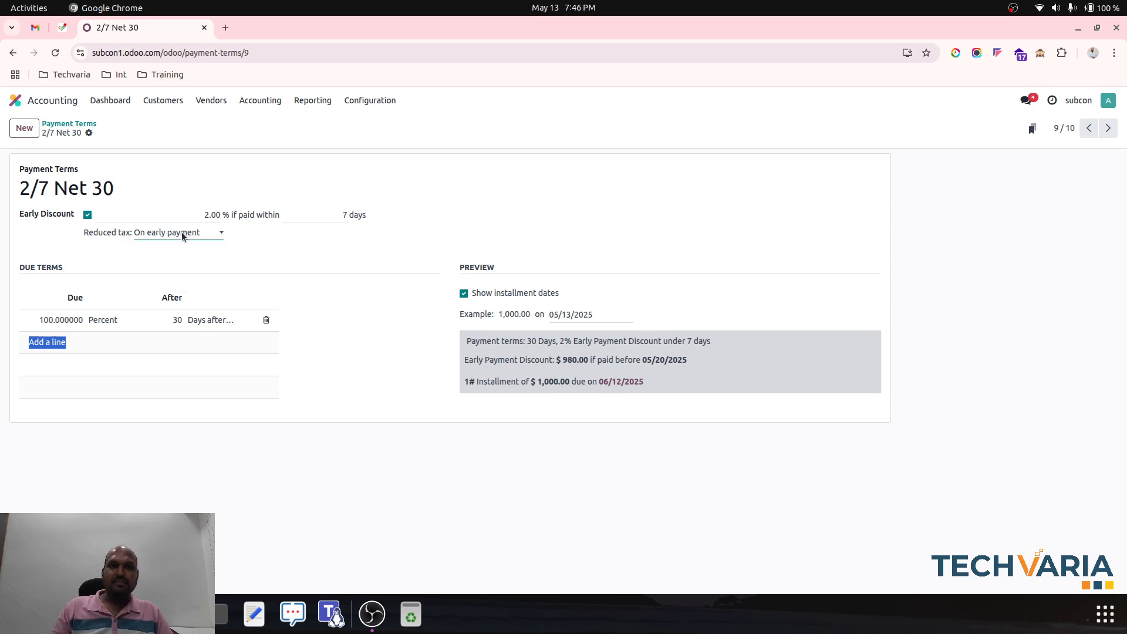
click(337, 217)
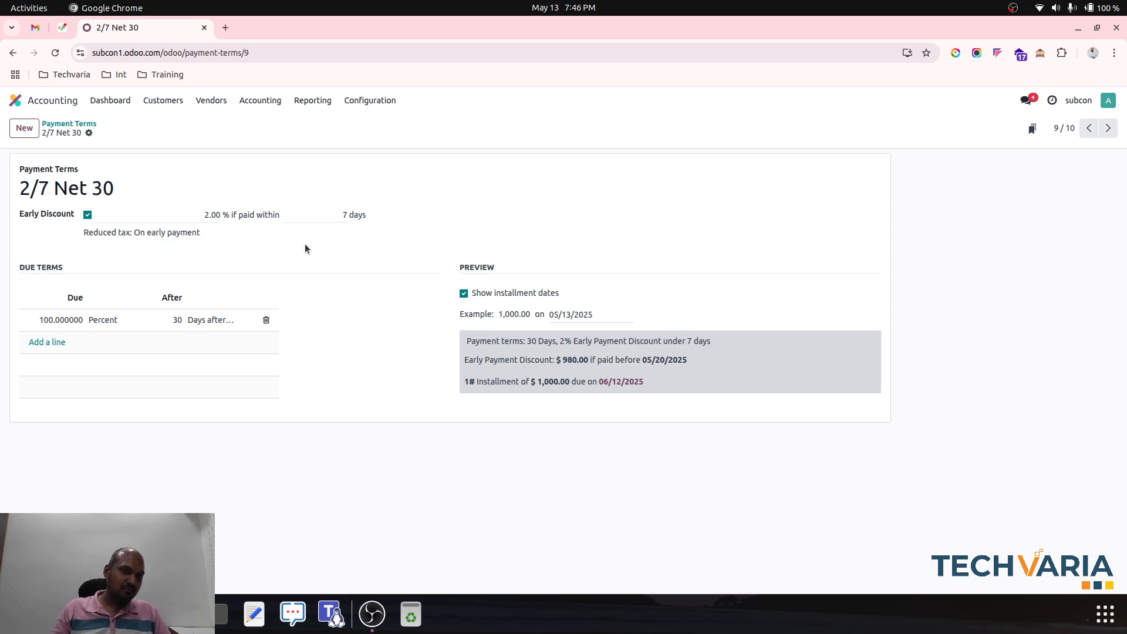
click(185, 234)
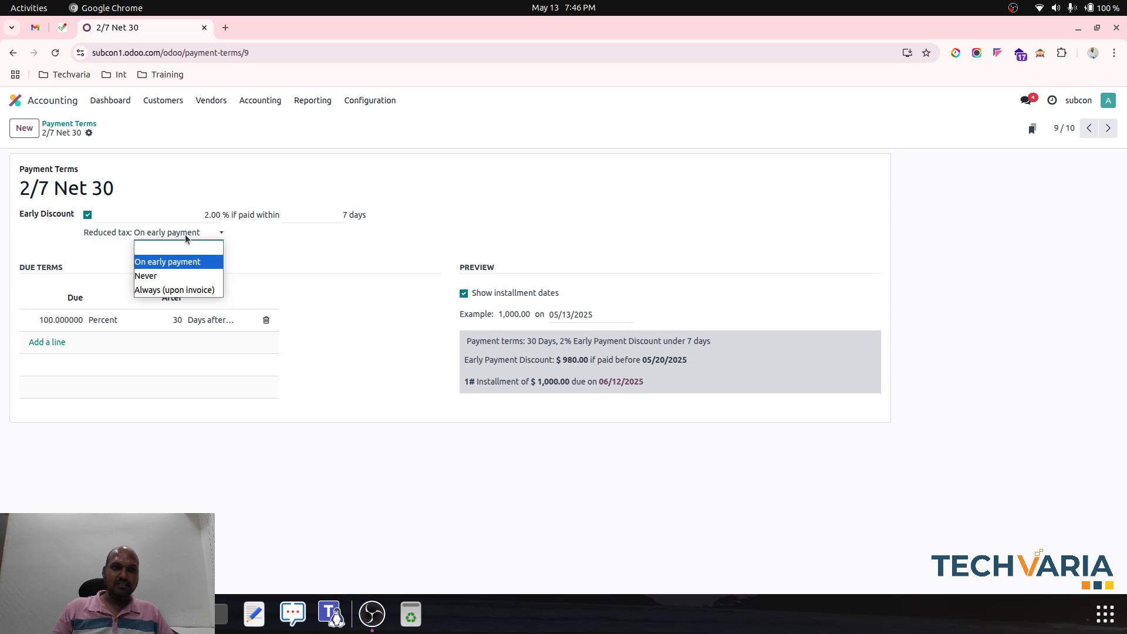
click(185, 234)
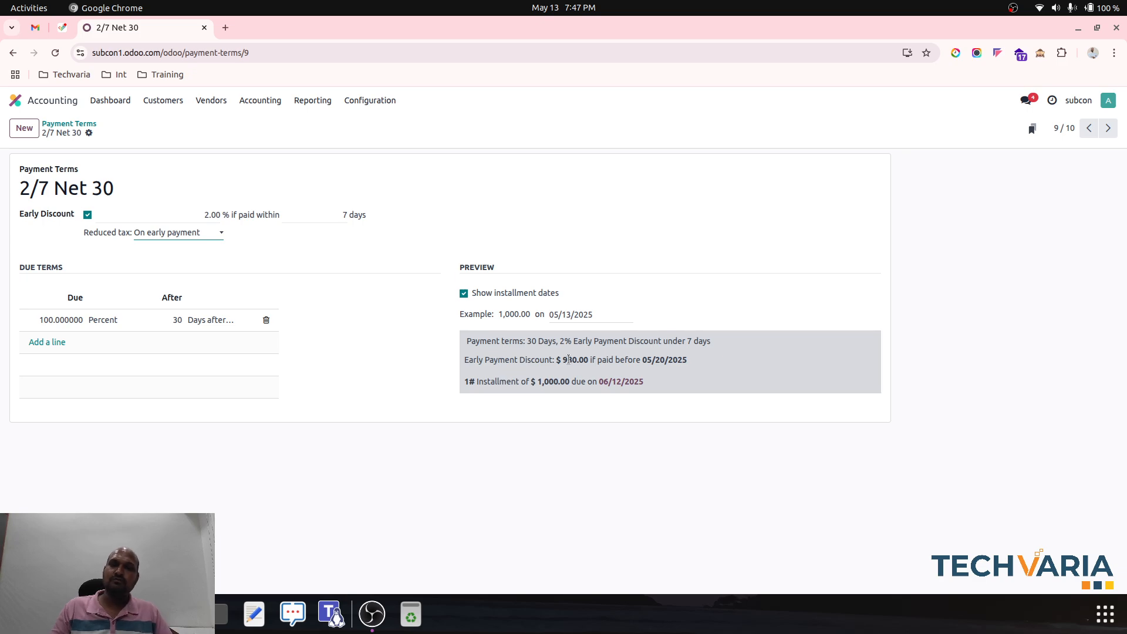
- Create a new customer invoice for Customer2
click(147, 102)
click(161, 119)
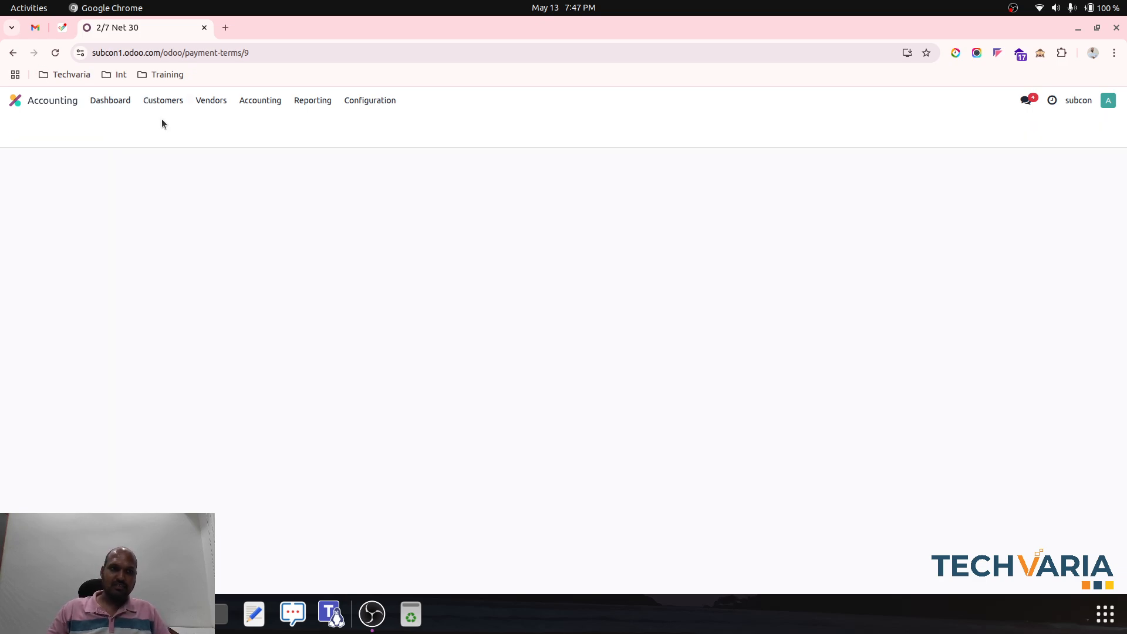
click(26, 130)
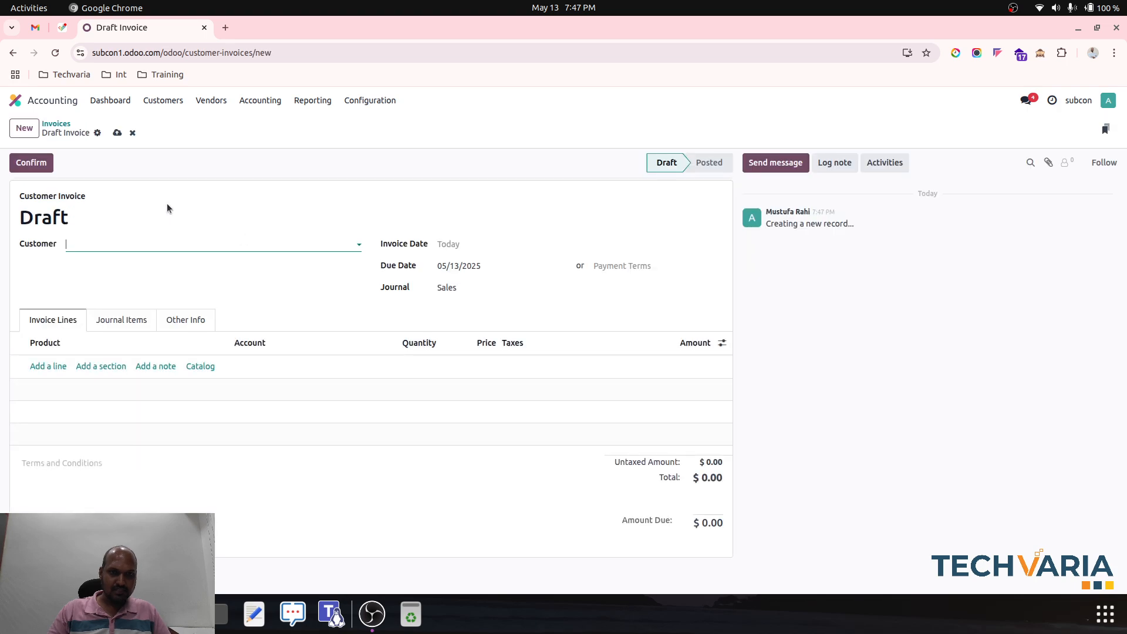
click(147, 243)
click(118, 279)
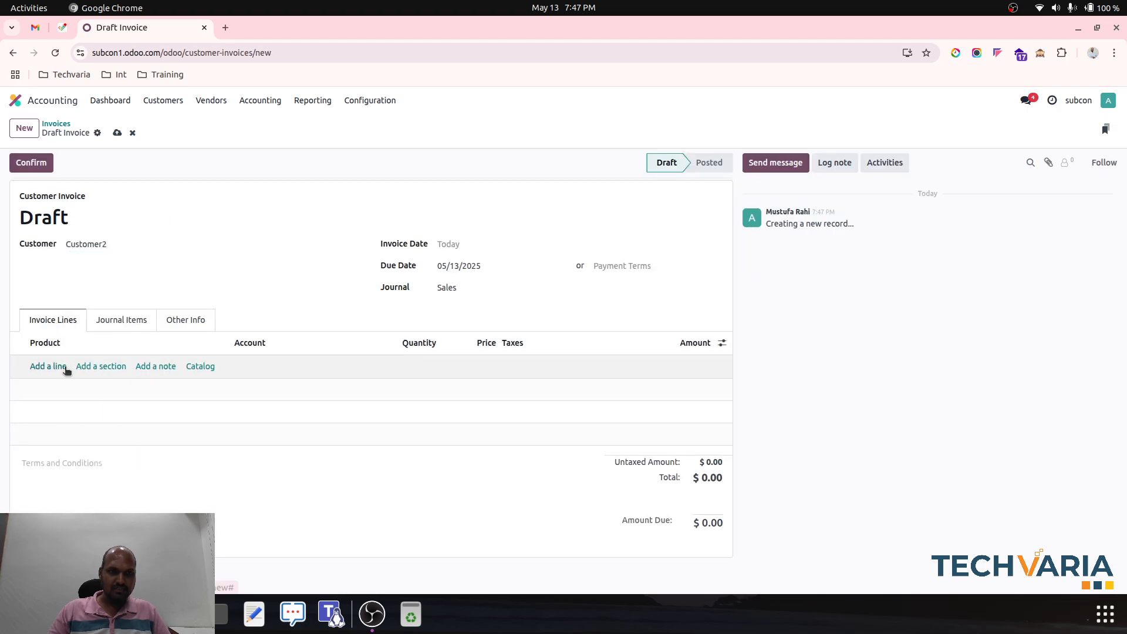
- Add an invoice line with quantity 10 and price 100 and no product, and save the draft
click(58, 365)
click(430, 367)
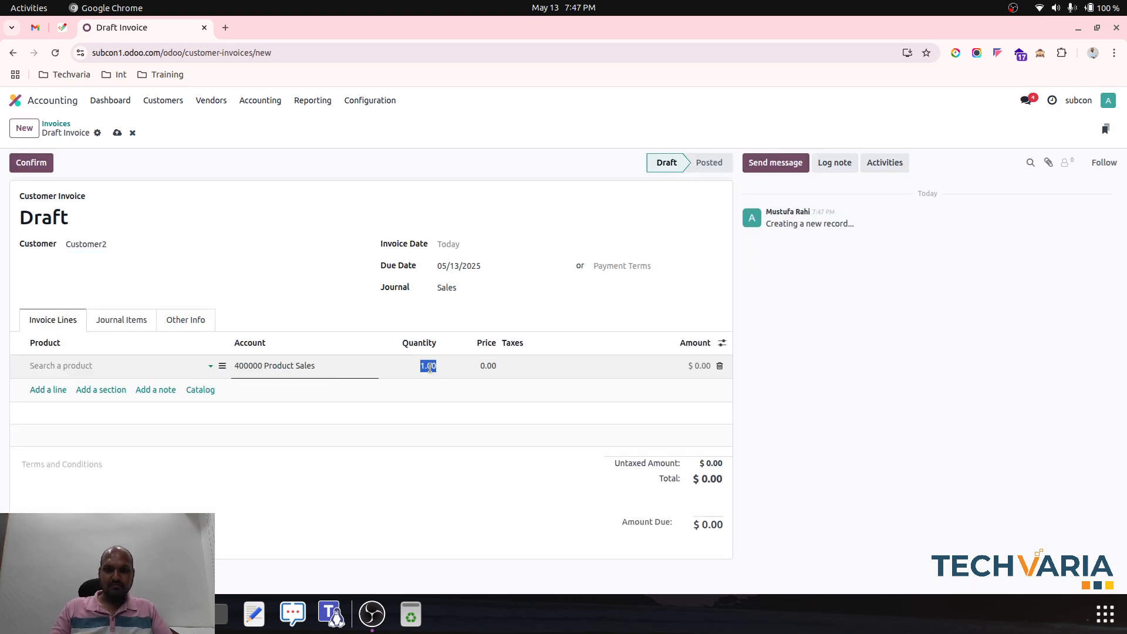
text(10)
key(Tab)
text(100)
key(Tab)
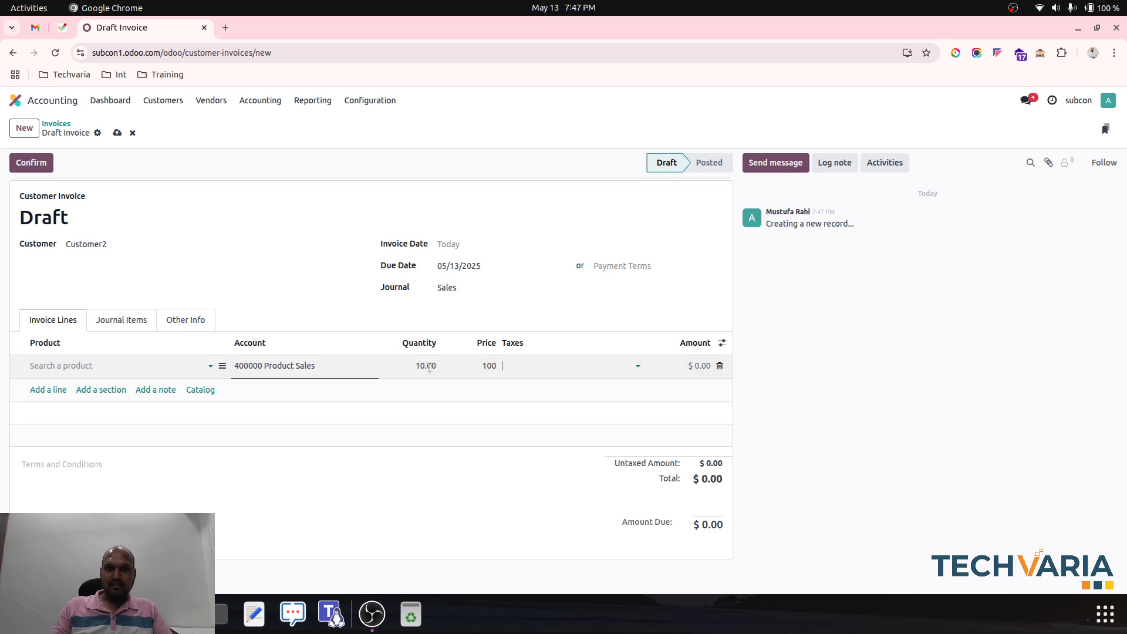
click(184, 186)
click(116, 134)
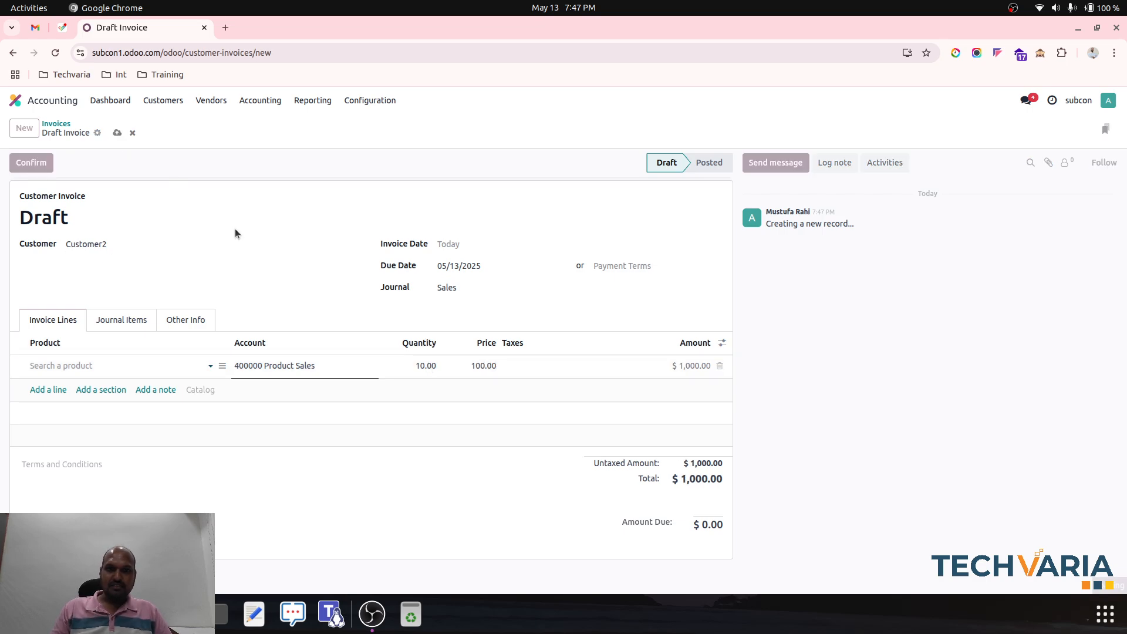
- Set the invoice's payment terms to 2/7 Net 30, save it and confirm the invoice
click(638, 265)
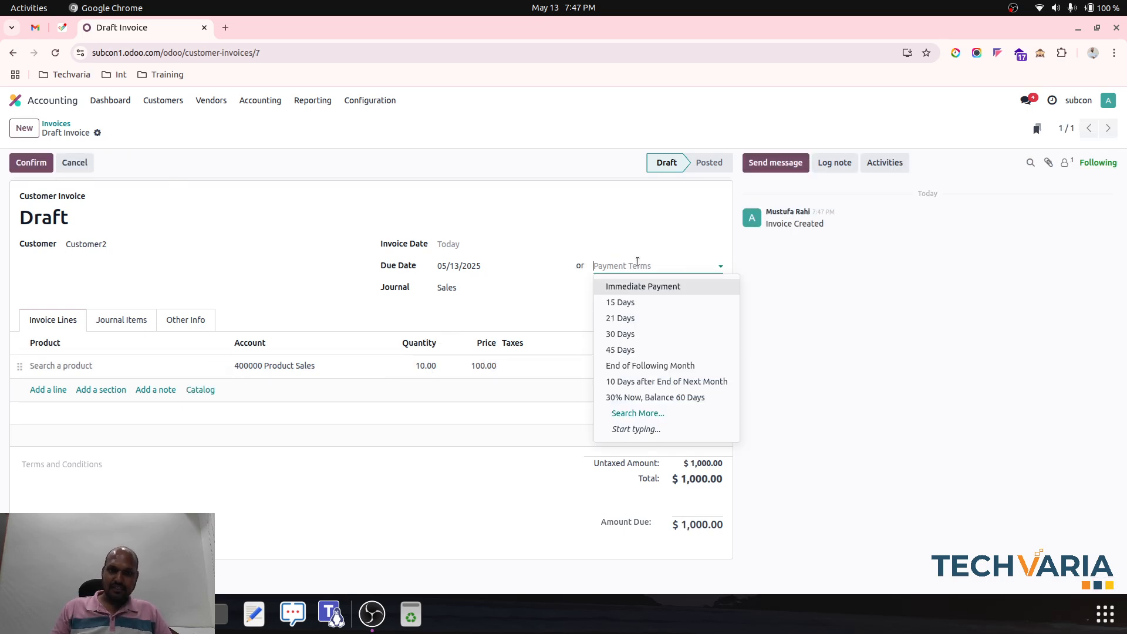
text(2/)
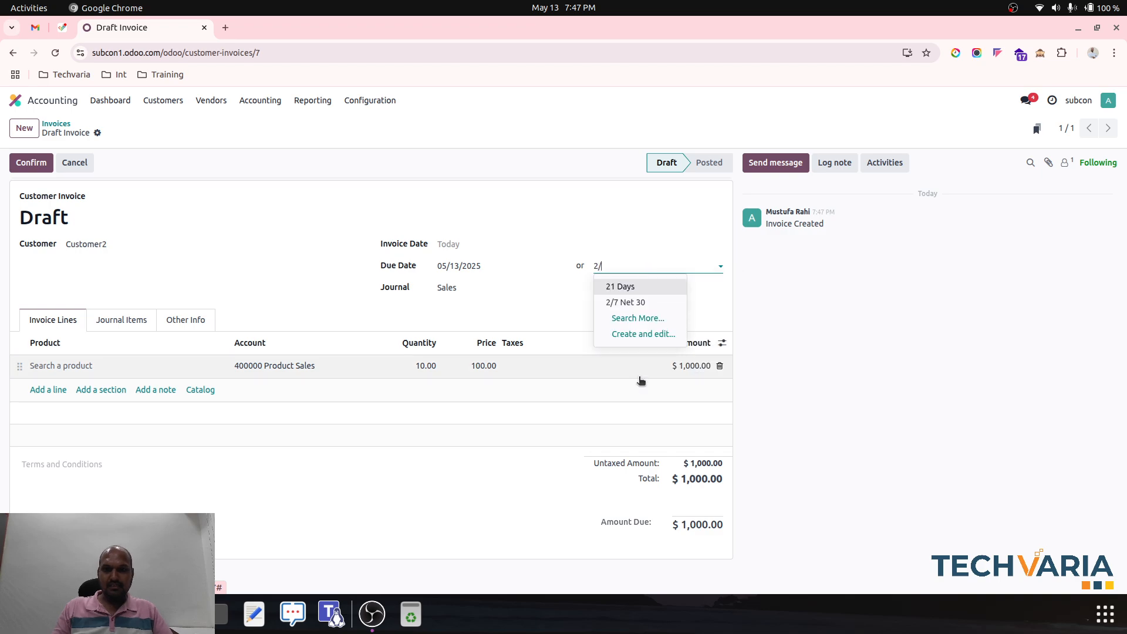
click(639, 285)
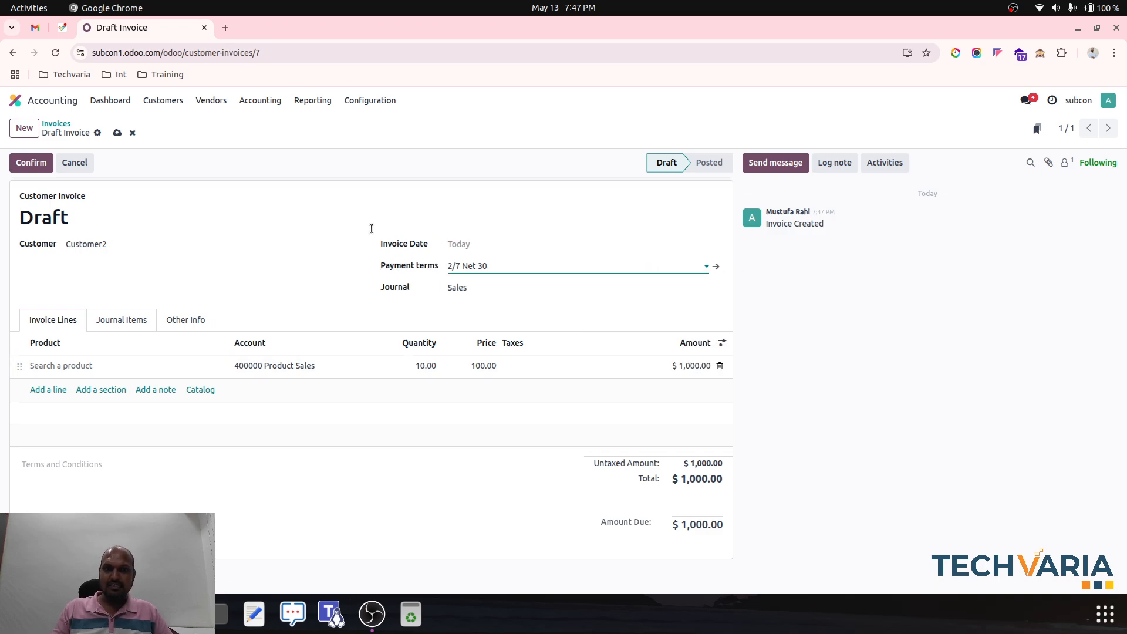
click(116, 133)
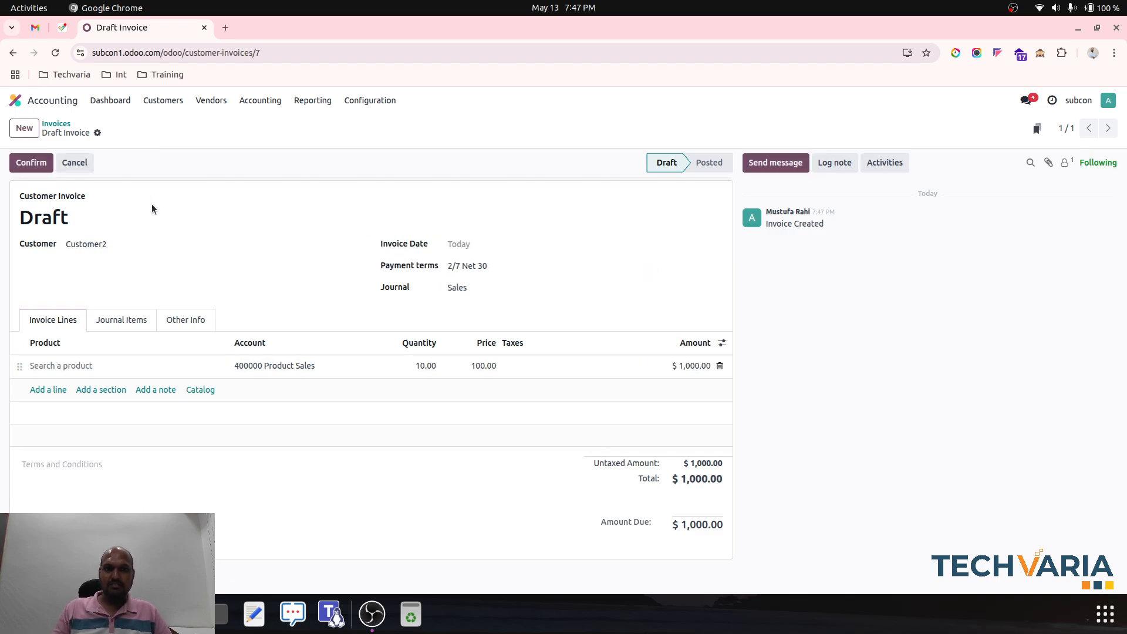
click(31, 164)
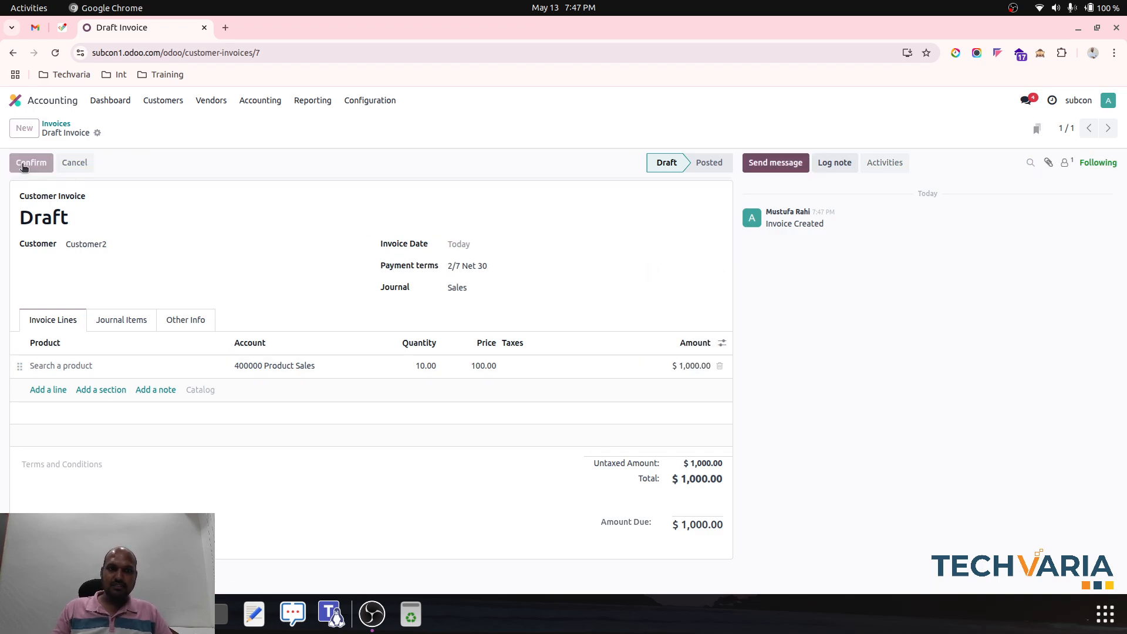
- Examine the posted invoice's journal items, checking the discount date and discount amount on the Account Receivable line
click(122, 314)
drag(231, 302, 717, 329)
click(722, 336)
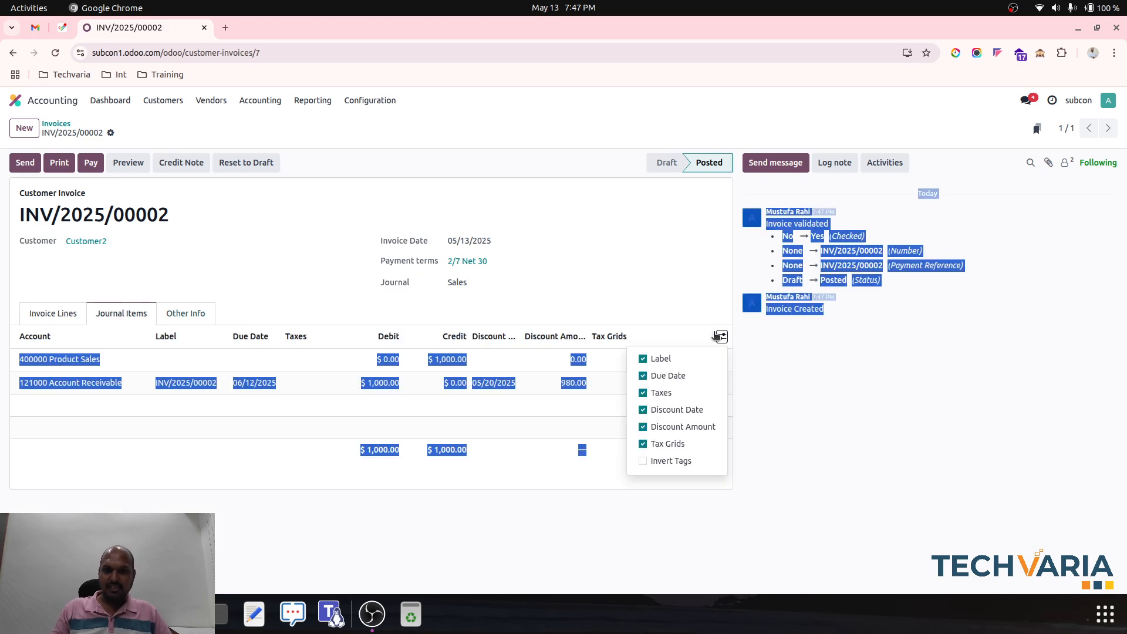
click(689, 316)
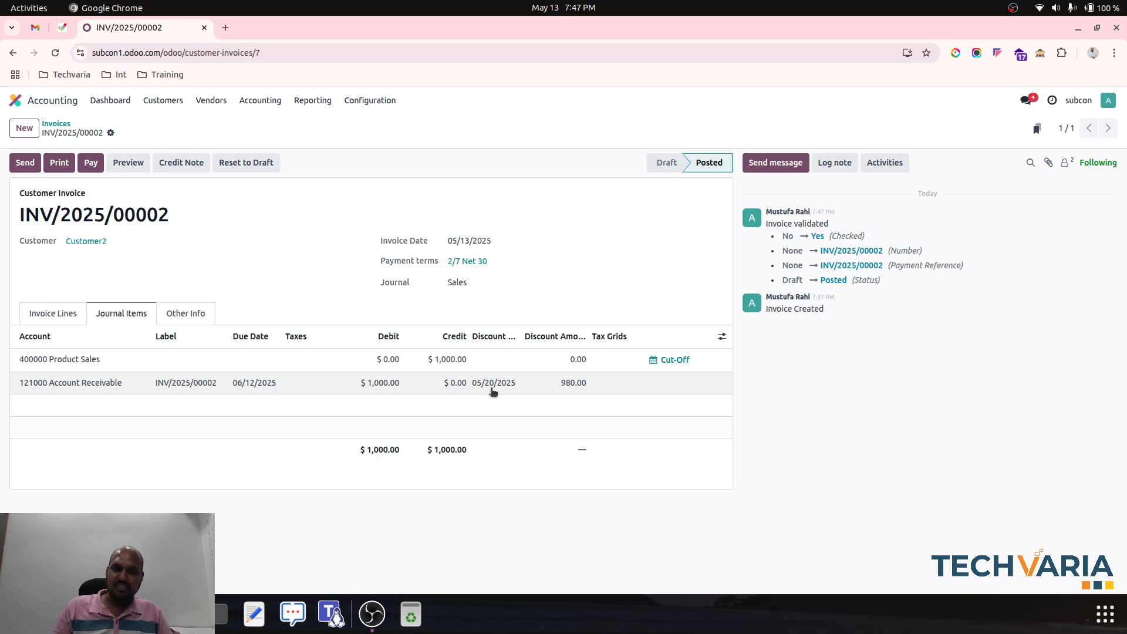
drag(492, 388, 534, 392)
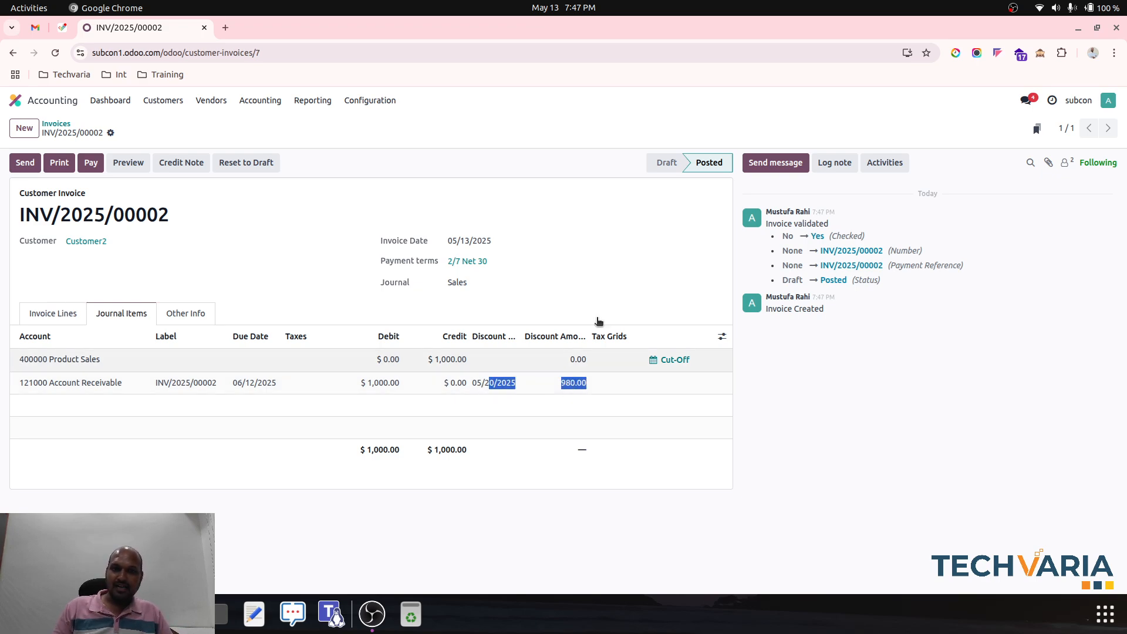
click(598, 291)
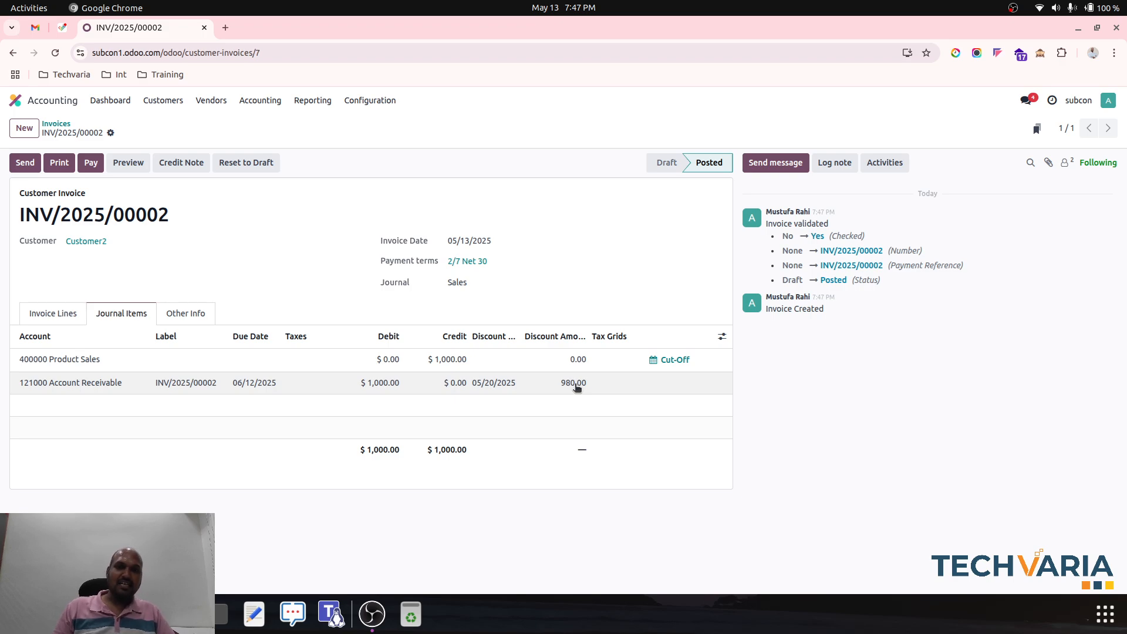
- Start registering a payment for the posted invoice and set its journal to Cash
click(90, 162)
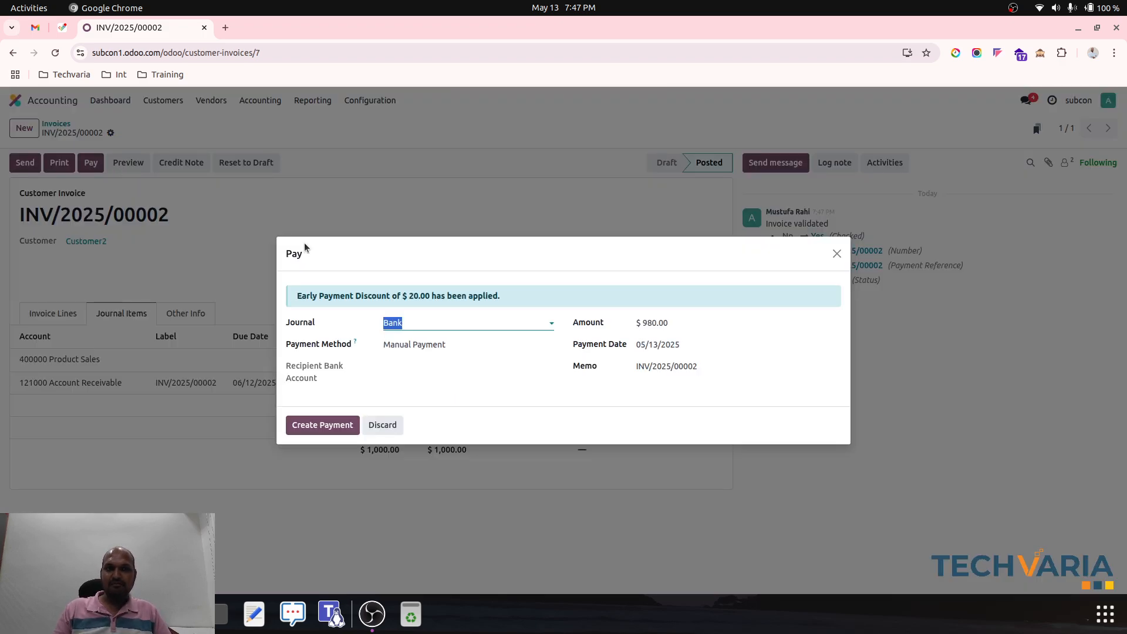
click(442, 329)
key(BackSpace)
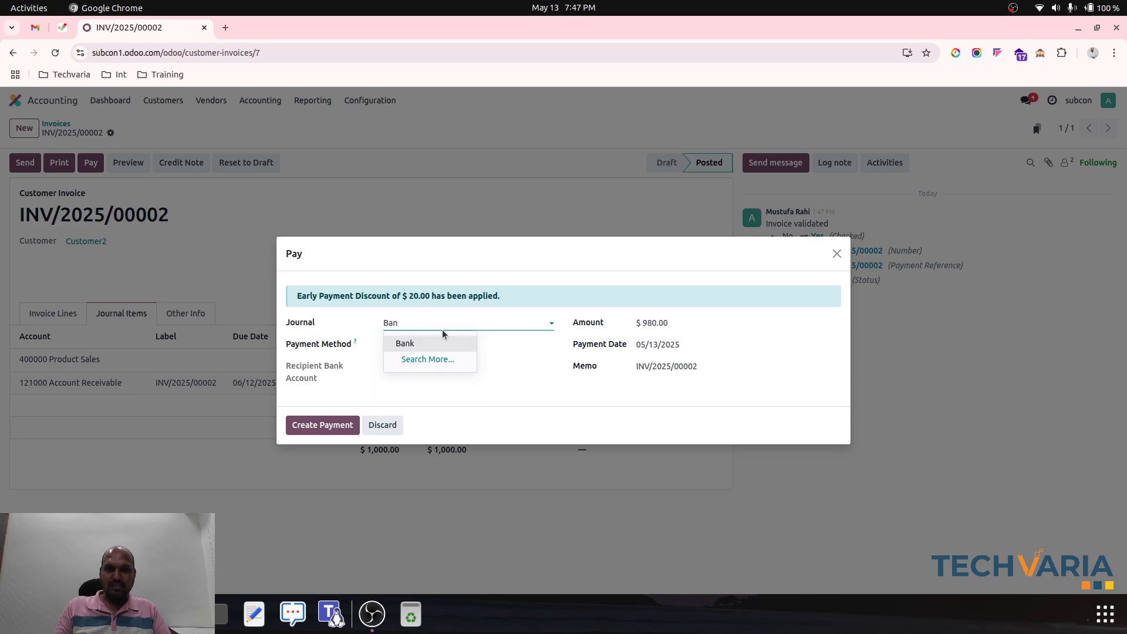
key(BackSpace)
key(BackSpace)
key(BackSpace)
text(Ca)
click(442, 343)
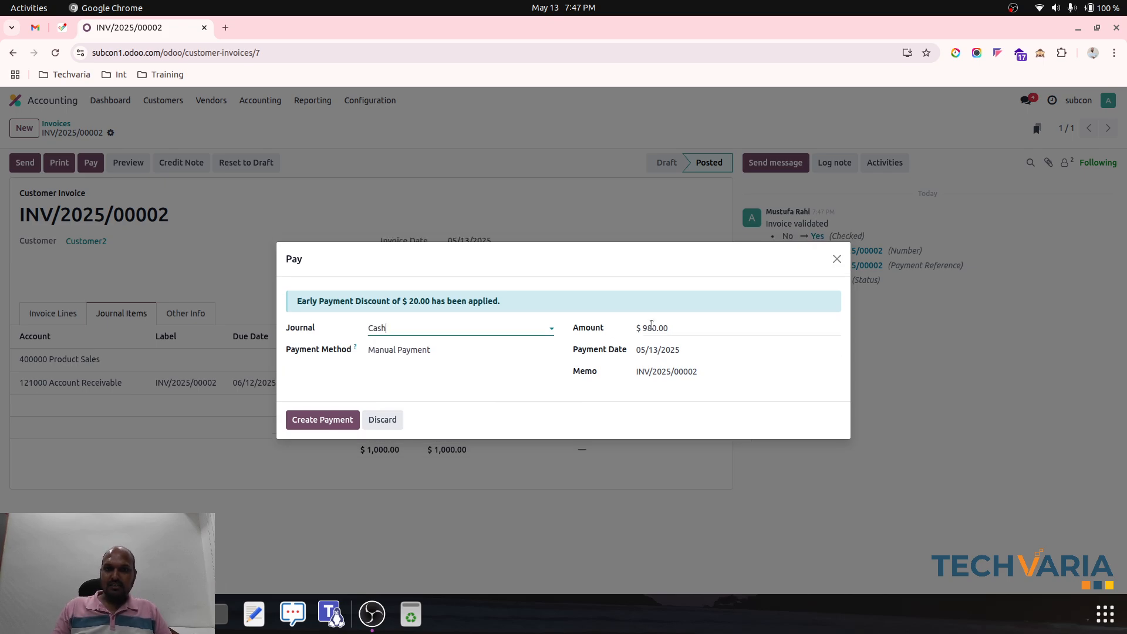
- Try payment dates 05/14/2025, 05/17/2025, 05/21/2025 and 05/19/2025 to compare the payment amount inside and outside the discount period
click(662, 350)
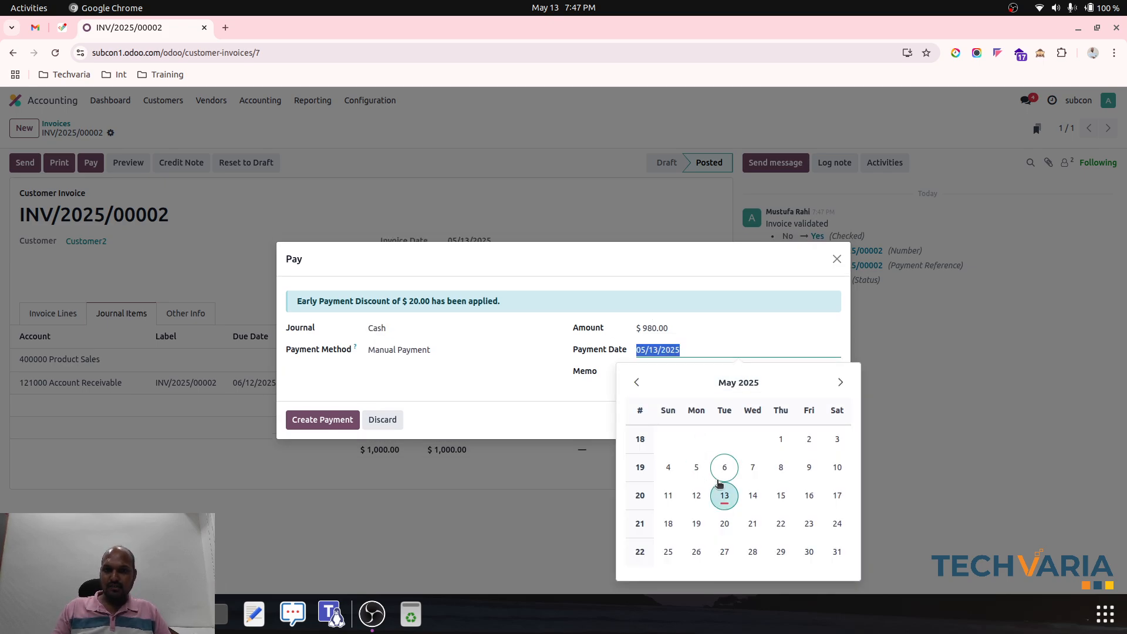
click(752, 495)
click(698, 350)
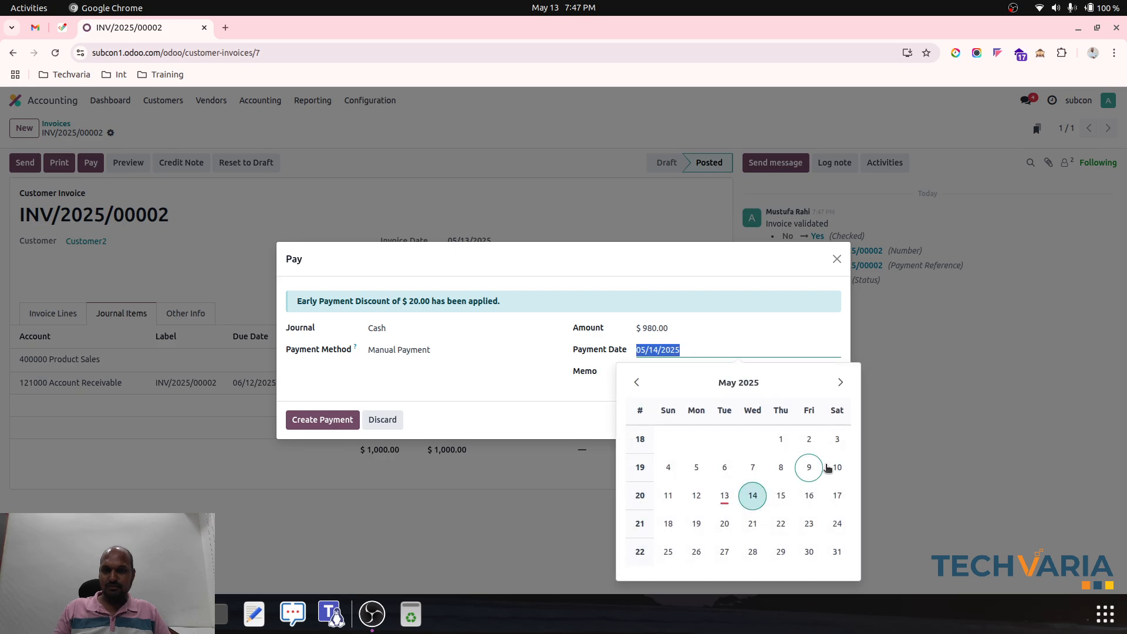
click(837, 496)
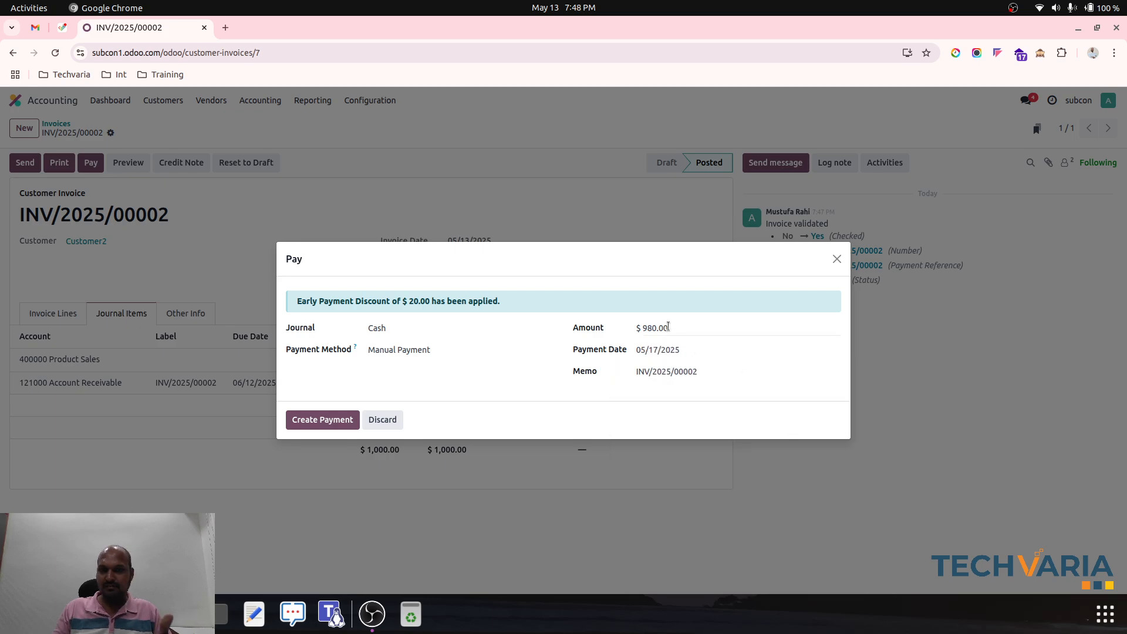
click(673, 350)
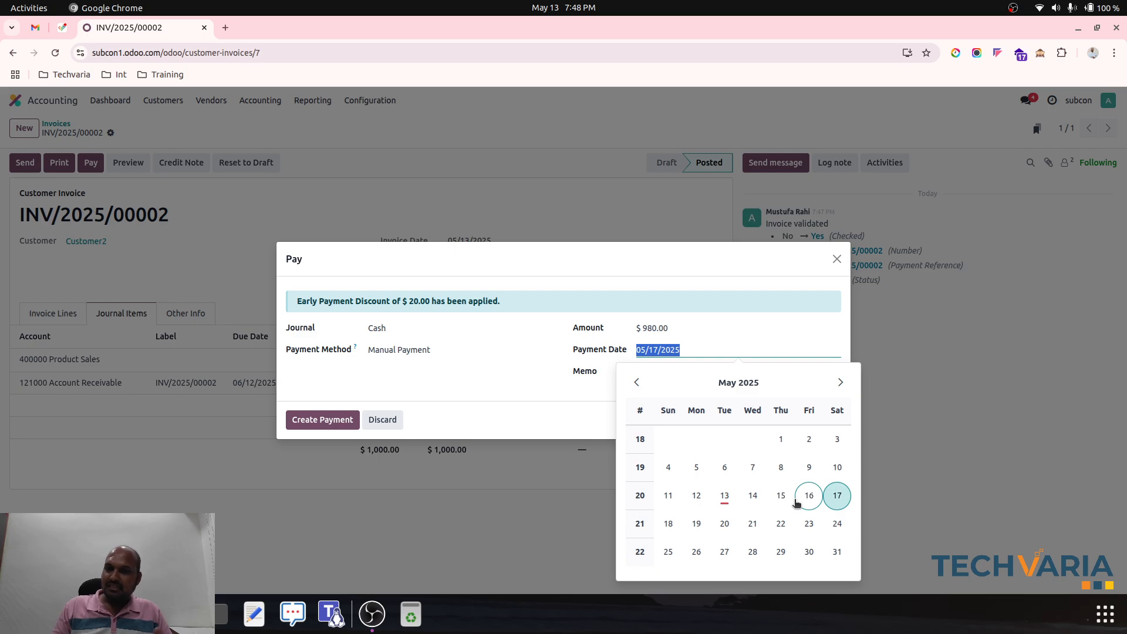
click(752, 523)
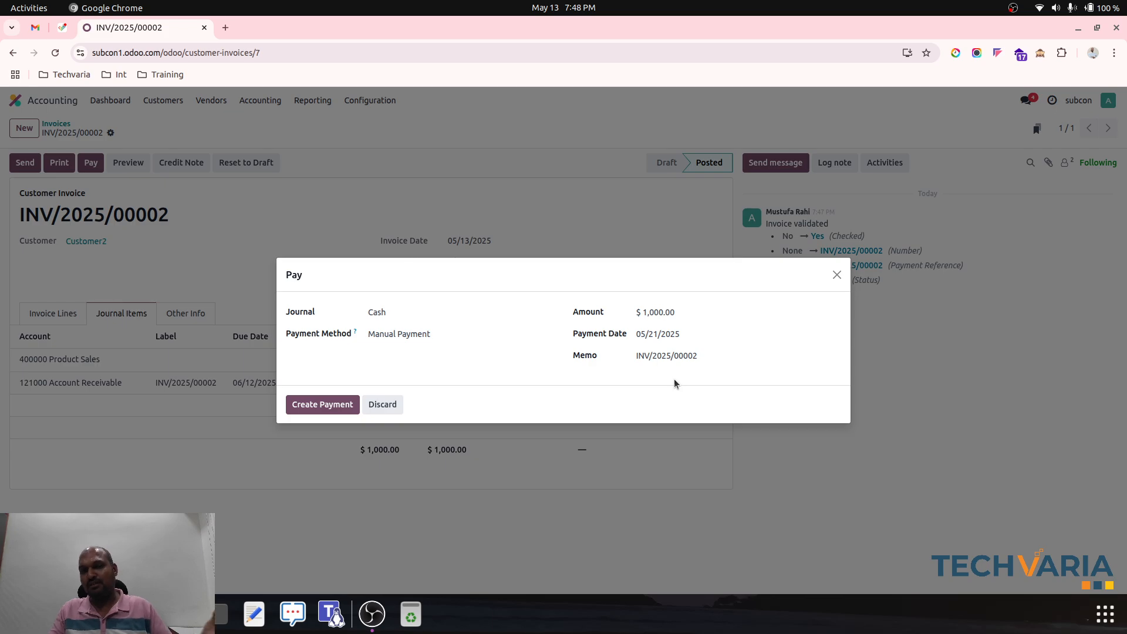
click(681, 335)
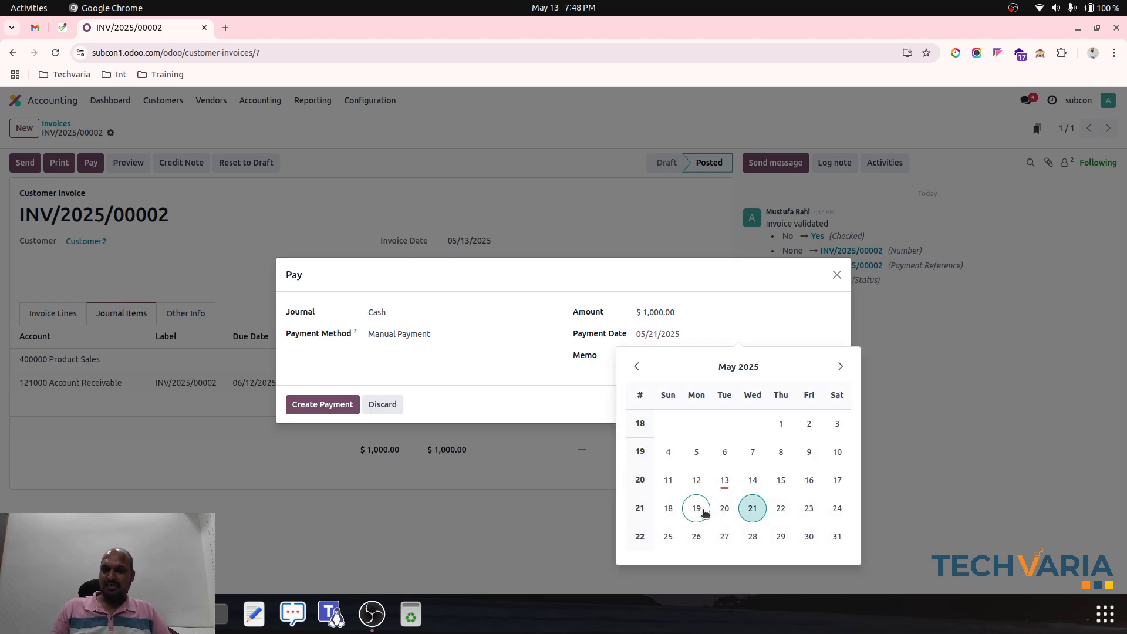
click(695, 510)
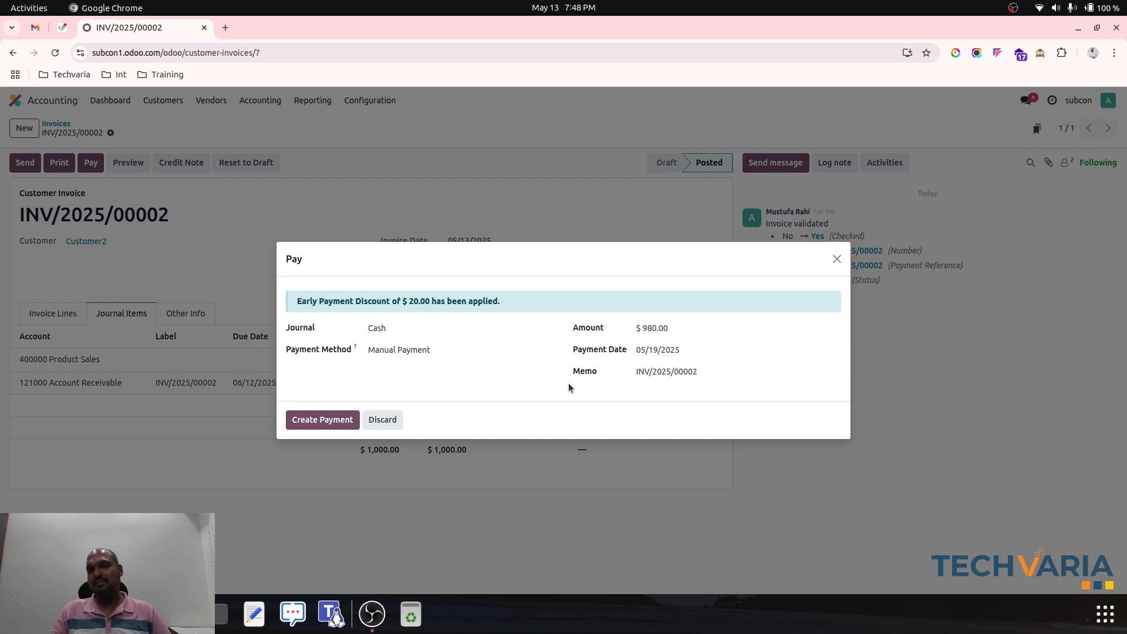
- Set the payment date to 05/13/2025 and create the payment
click(663, 351)
click(728, 493)
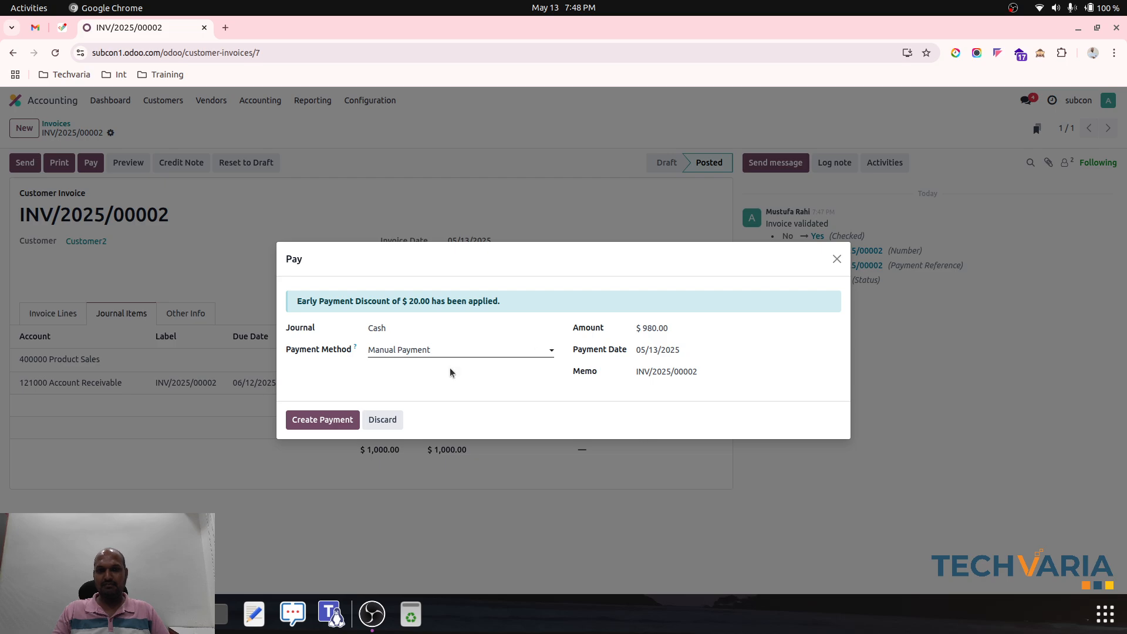
click(337, 422)
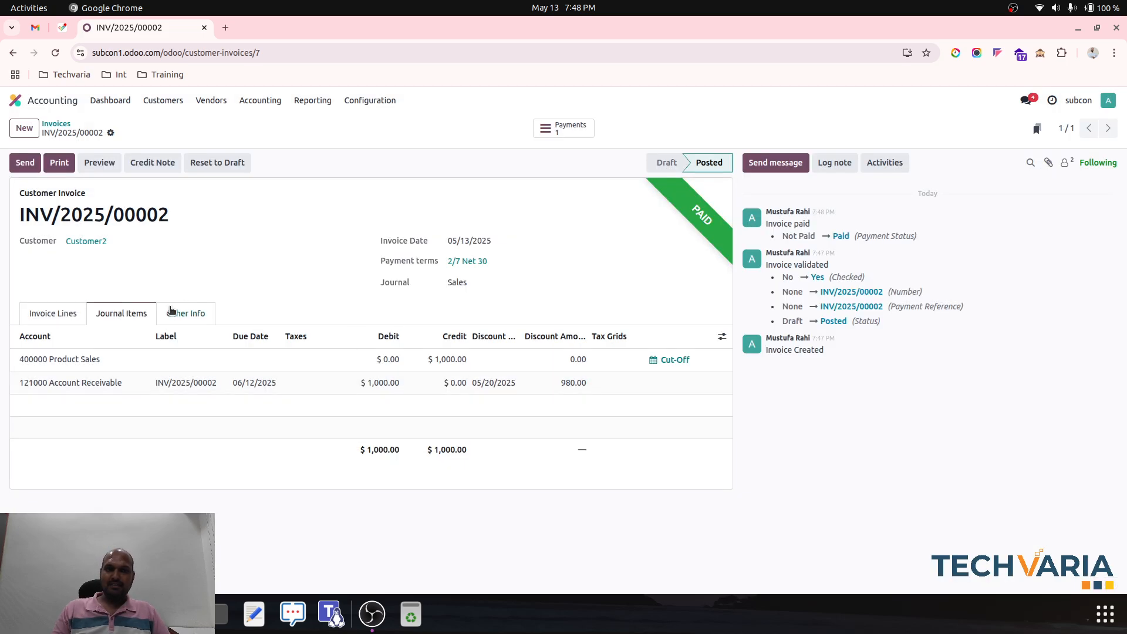
- Open the journal entry of the invoice's payment and widen the Account column to read the full account names
click(30, 318)
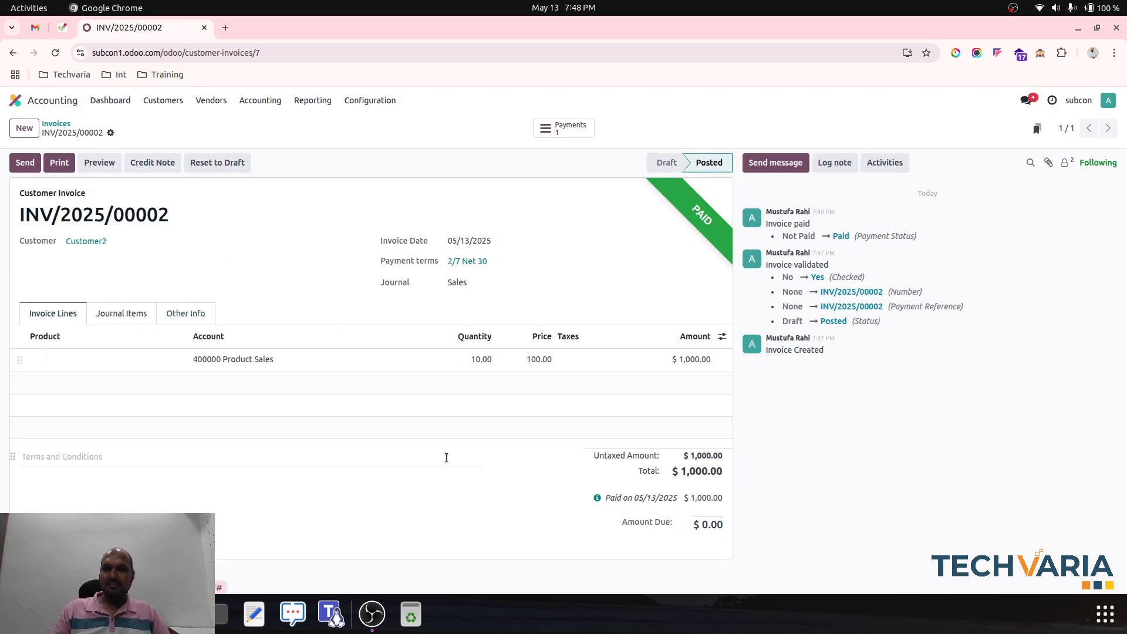
click(598, 499)
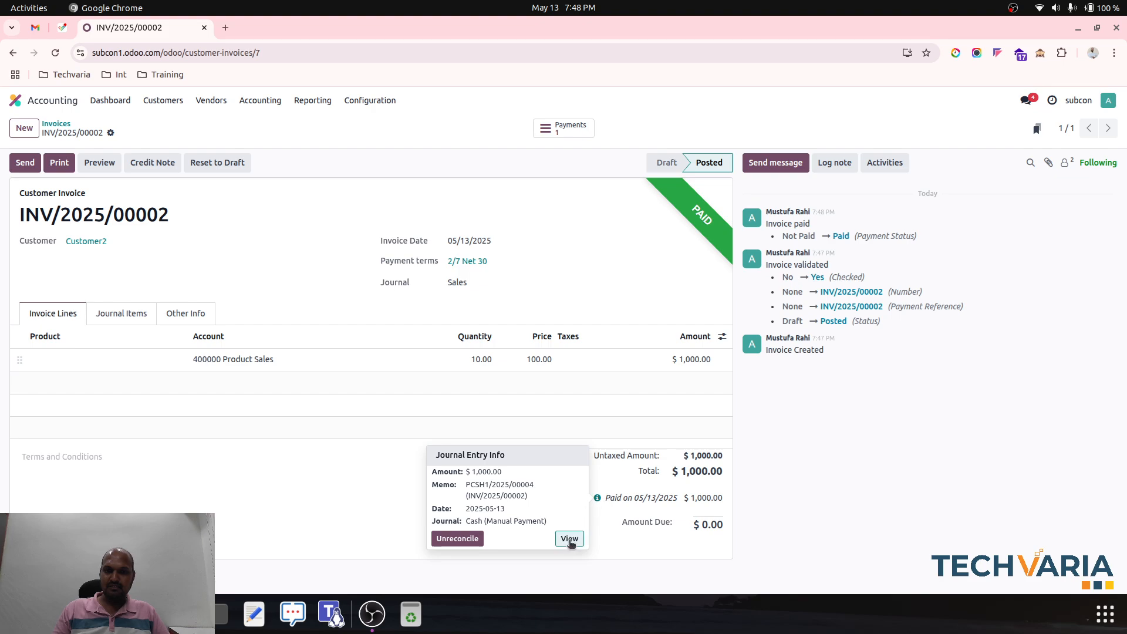
click(563, 539)
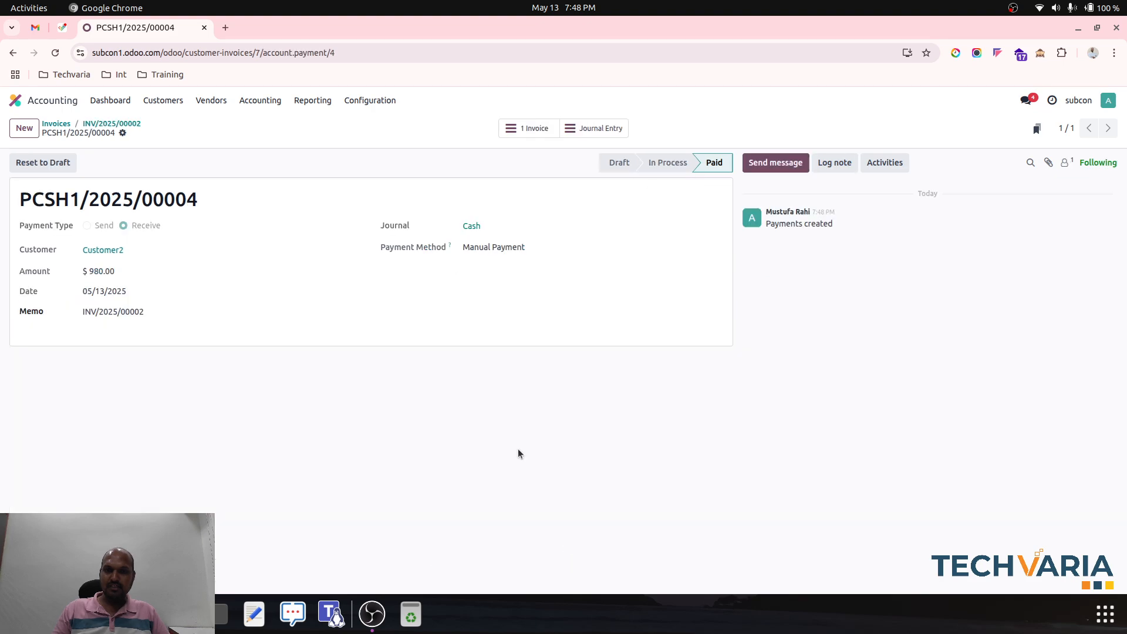
click(587, 132)
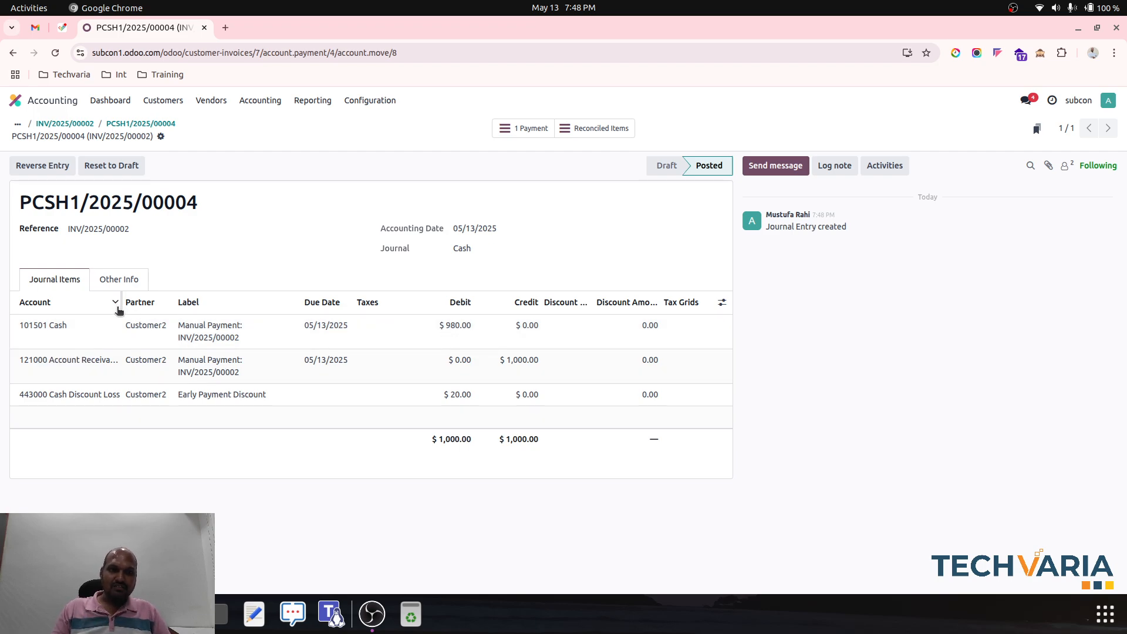
drag(120, 308, 166, 308)
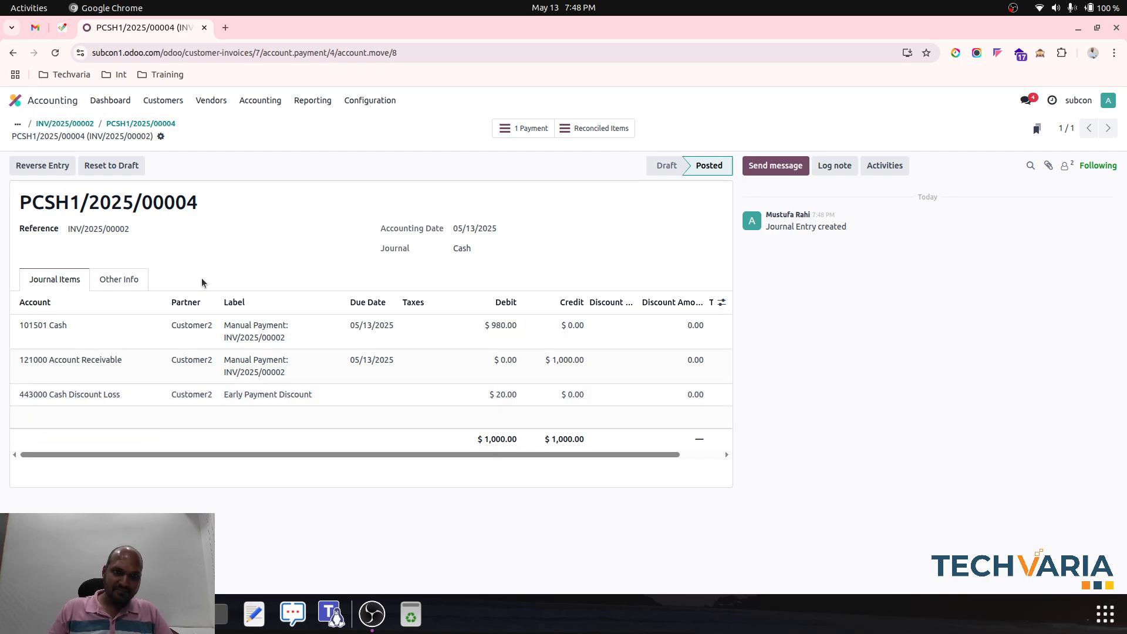
- Create a new vendor bill
click(197, 102)
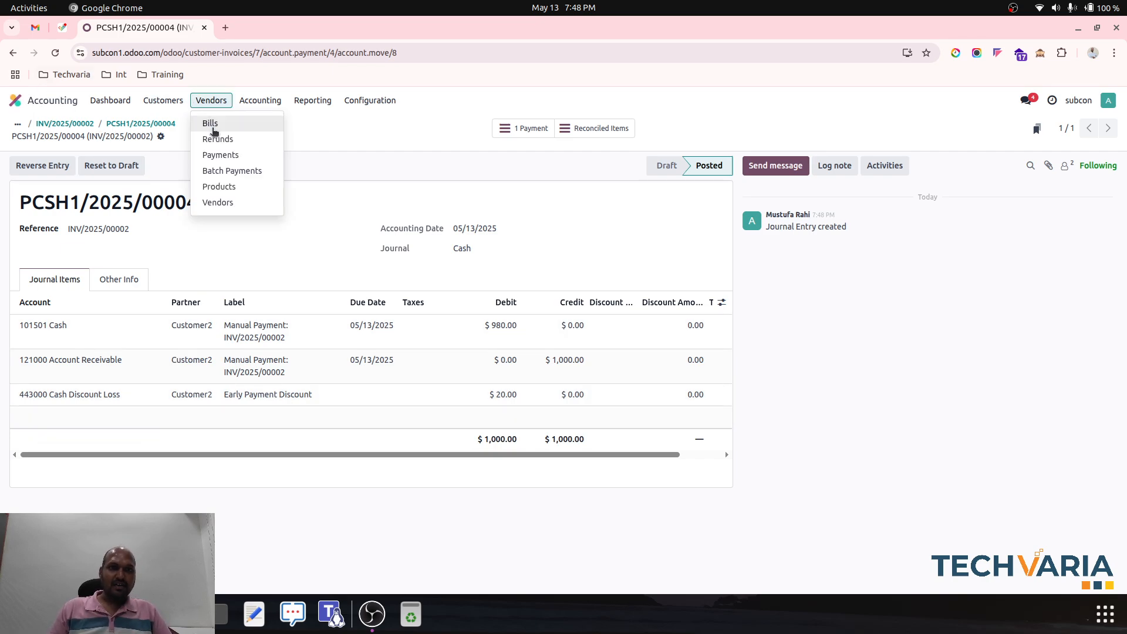
click(211, 126)
click(27, 135)
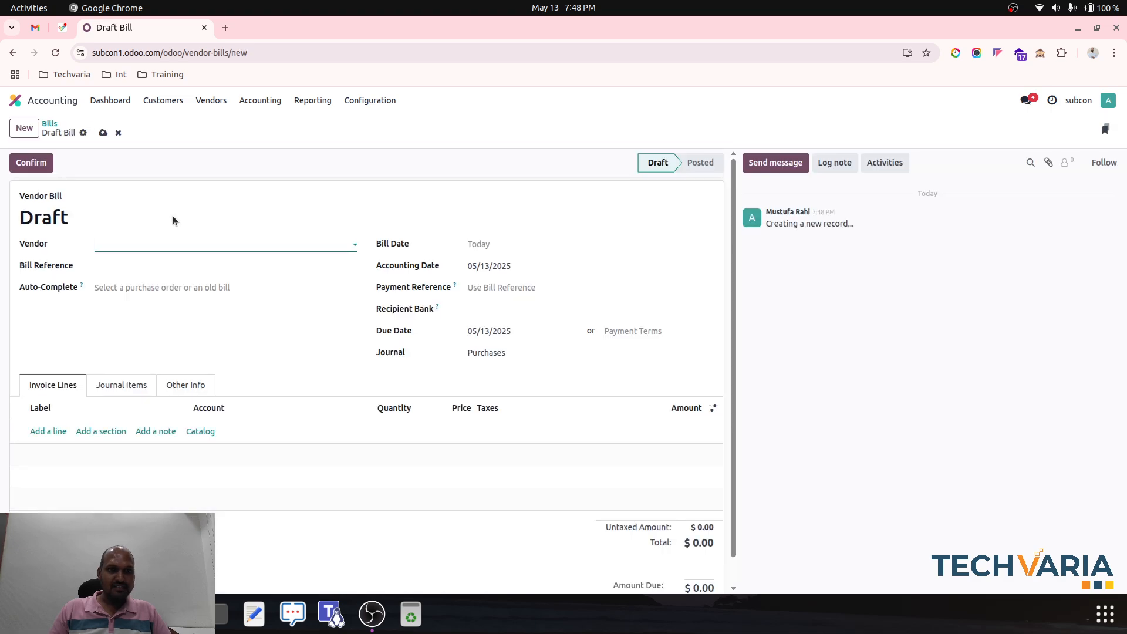
click(184, 241)
click(157, 345)
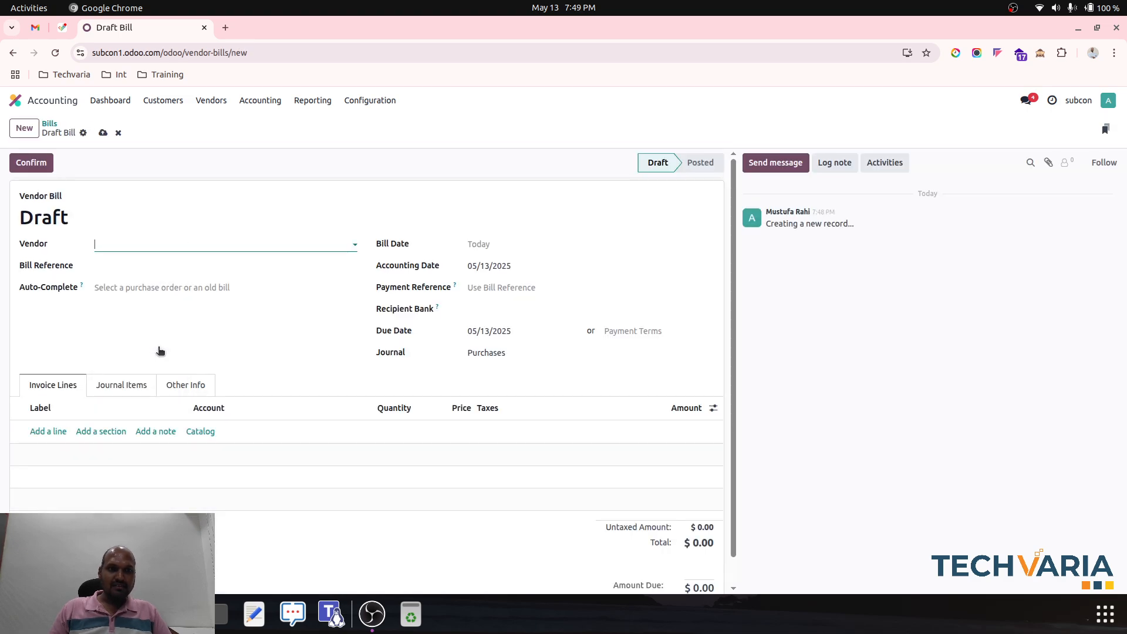
click(171, 244)
key(BackSpace)
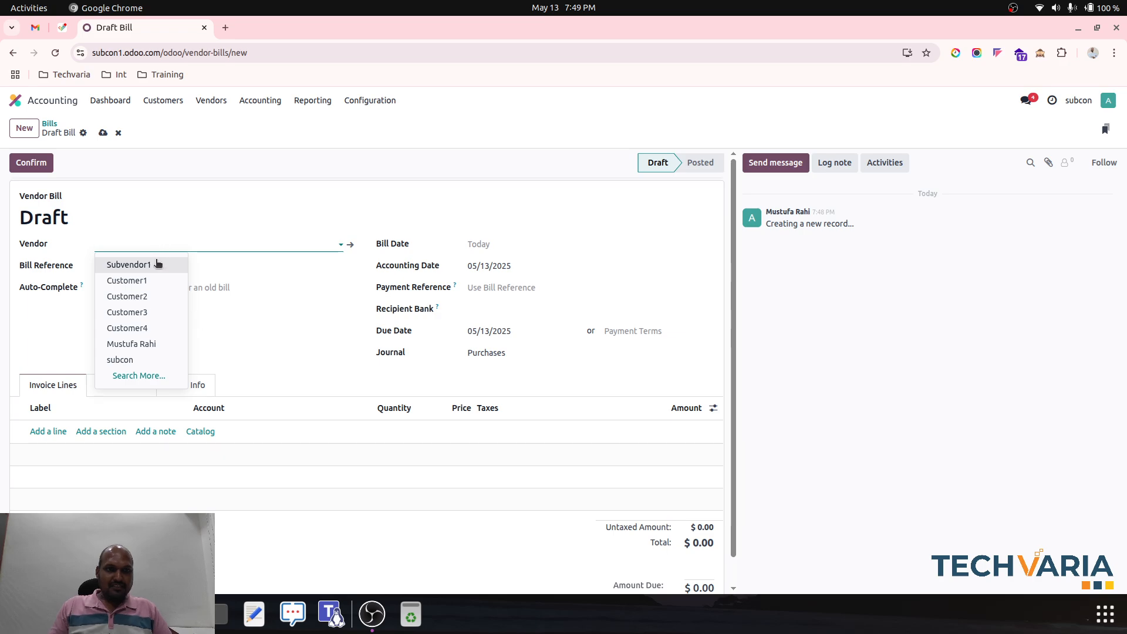
key(Escape)
- Set the bill date to 05/13/2025 and choose Subvendor1 as the vendor
click(526, 242)
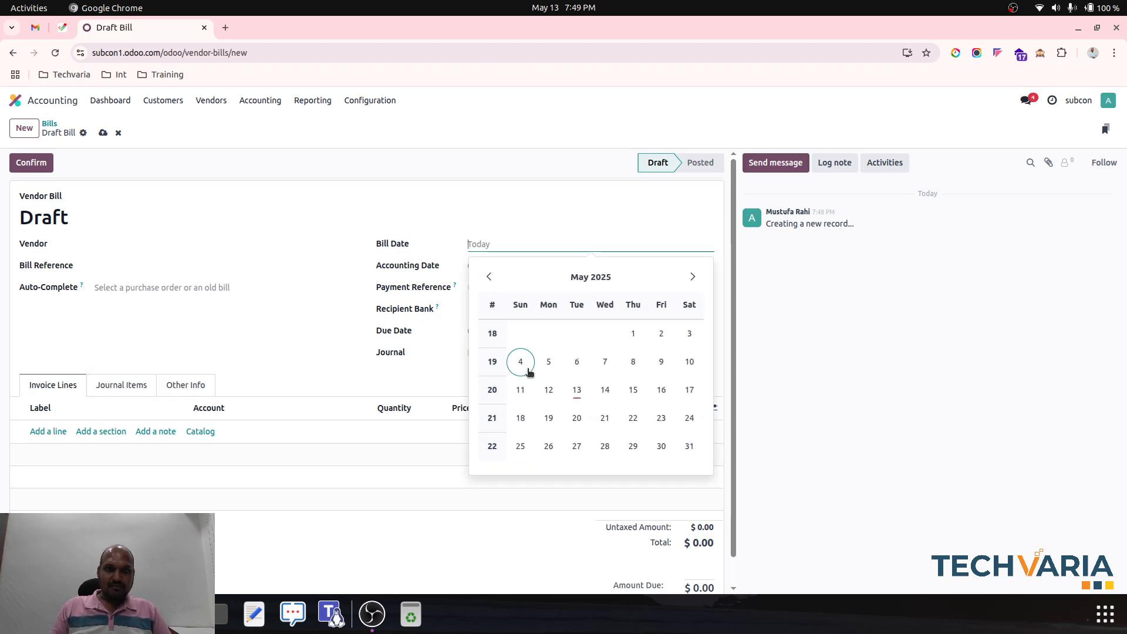
click(576, 390)
click(108, 244)
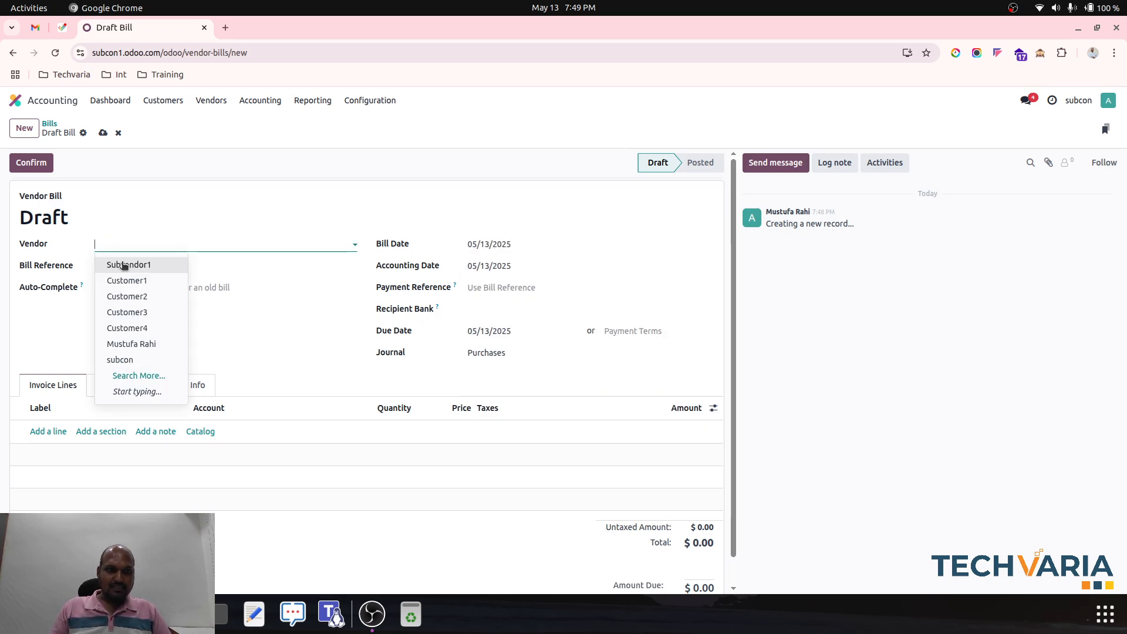
click(124, 266)
- Add a bill line with quantity 10 and price 1,000 and no label, and save the draft bill
click(54, 432)
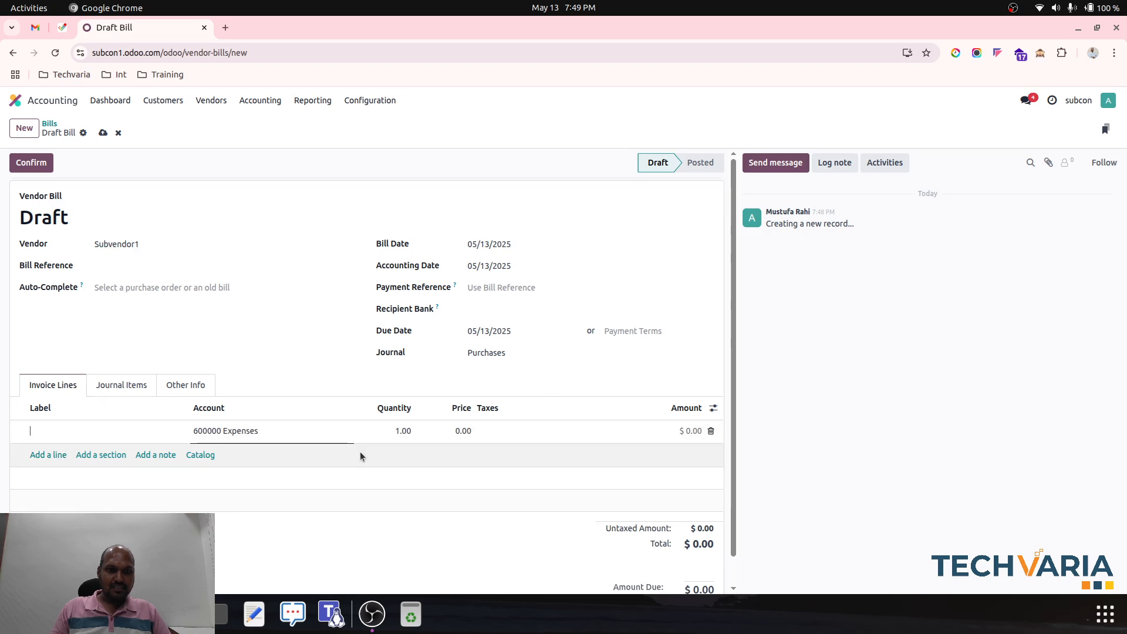
click(405, 431)
text(10)
key(Tab)
text(1,0)
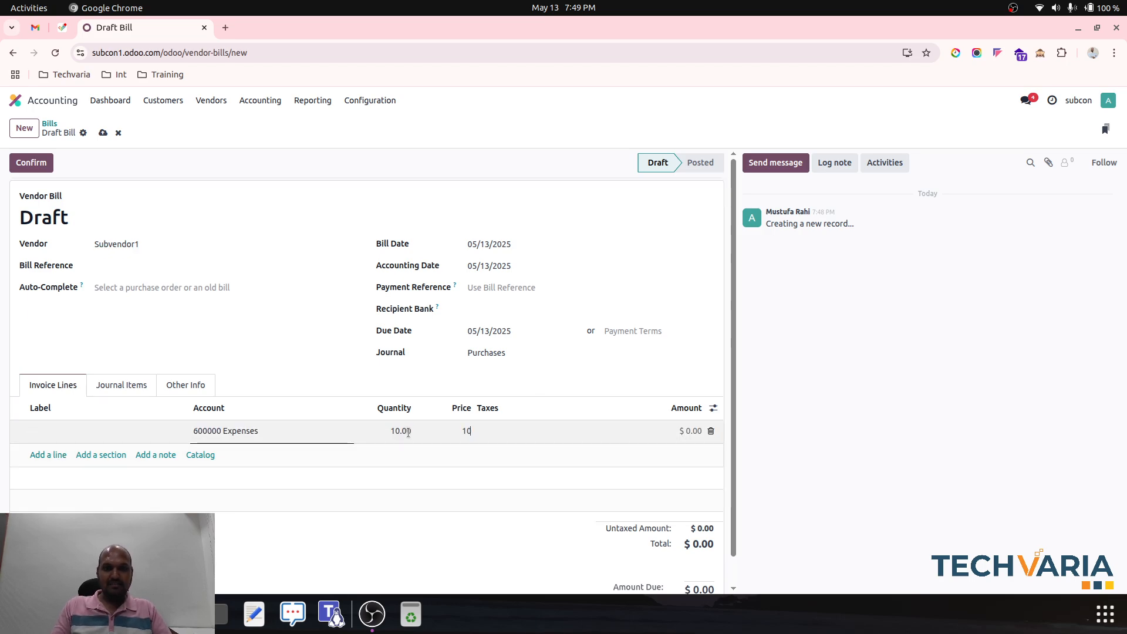
text(00)
key(Tab)
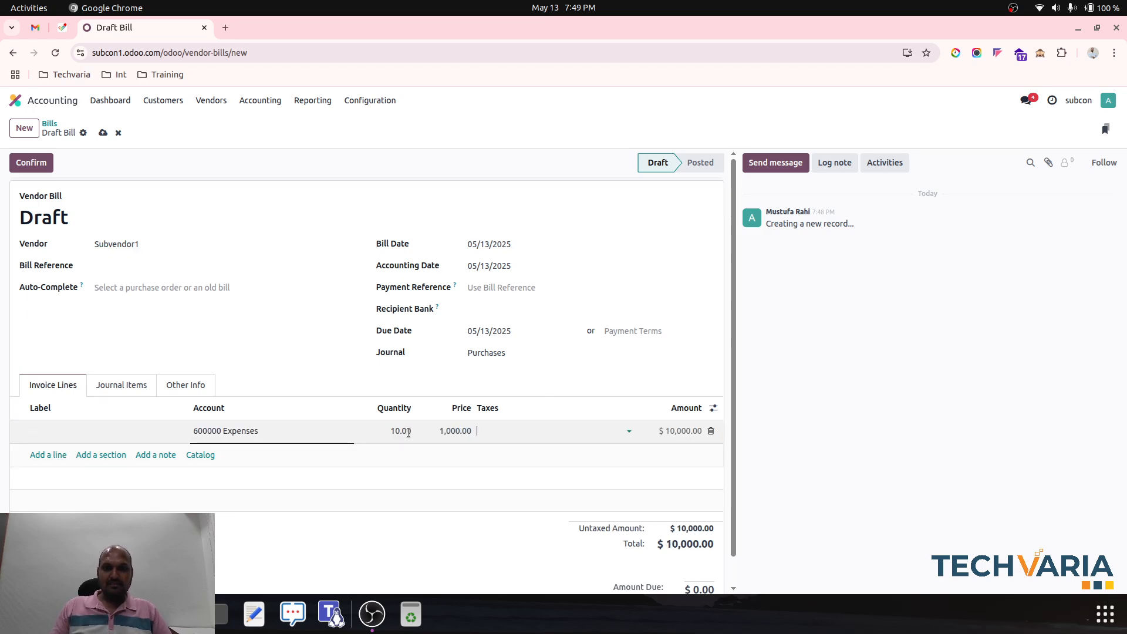
click(103, 137)
- Set the bill's payment terms to 2/7 Net 30, save it and confirm the bill
click(640, 331)
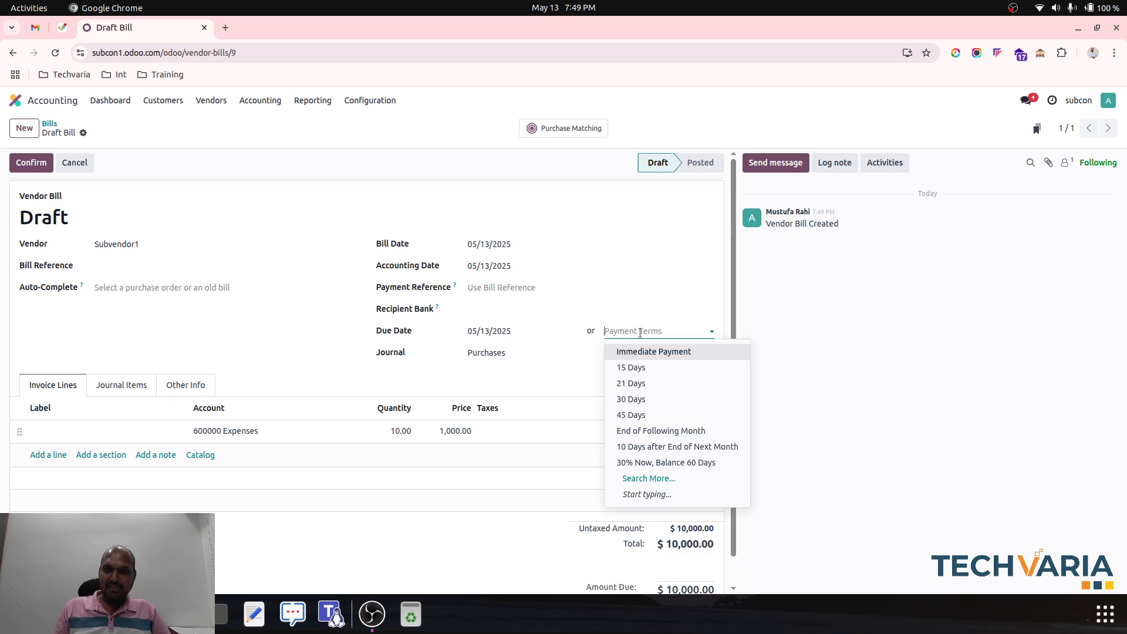
text(2/)
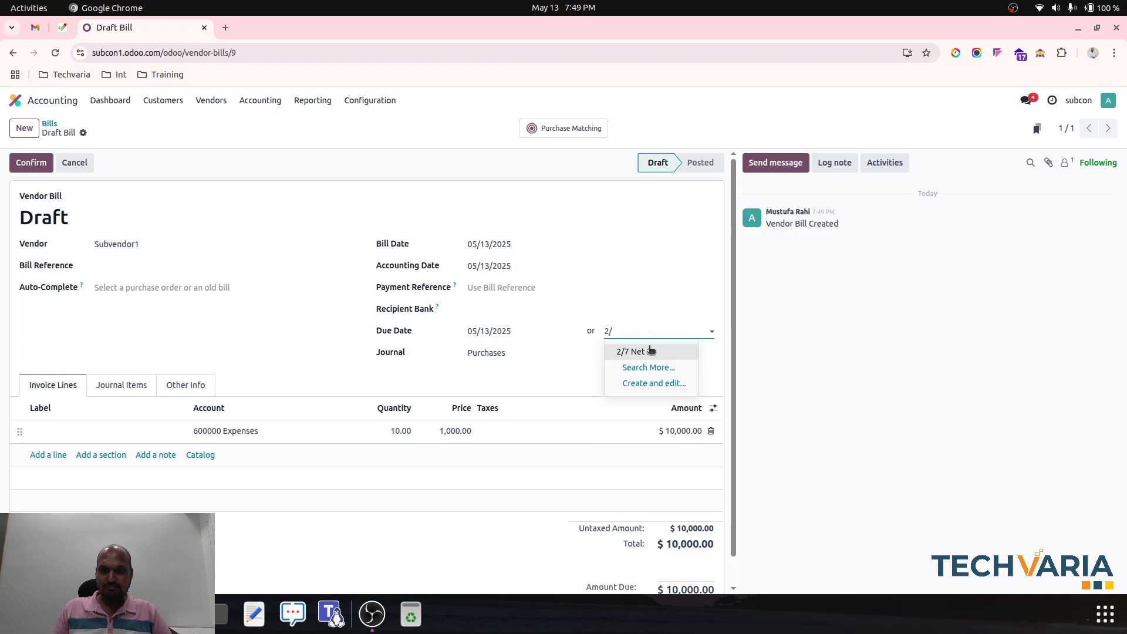
click(650, 350)
click(101, 136)
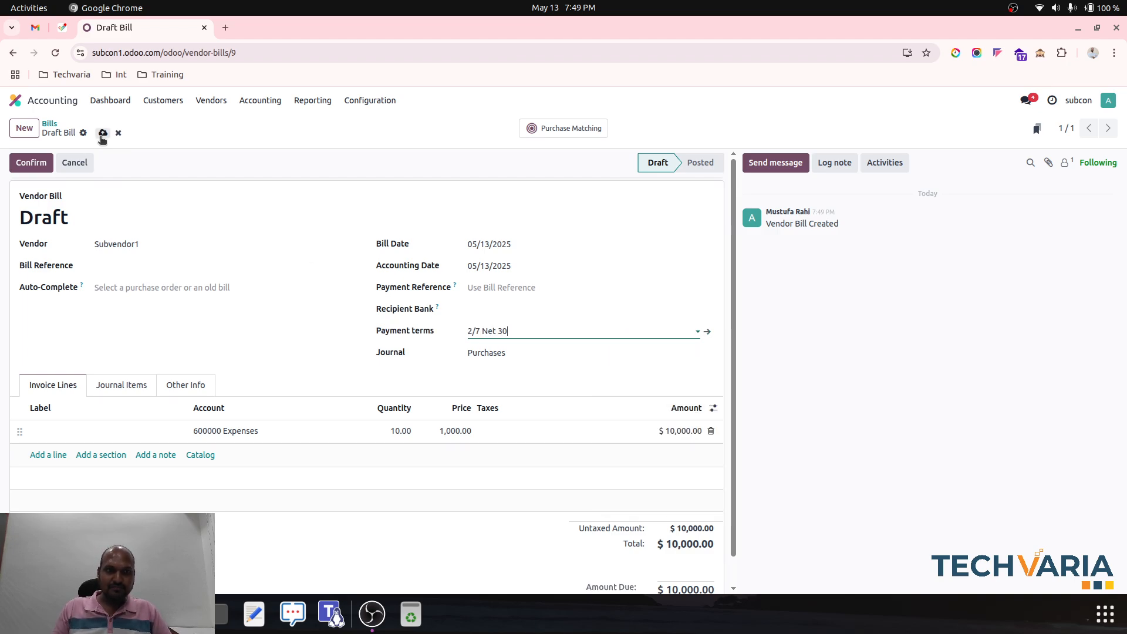
click(35, 166)
- Review the posted bill's journal items and register its discounted payment through the Bank journal with the date 05/13/2025
click(122, 377)
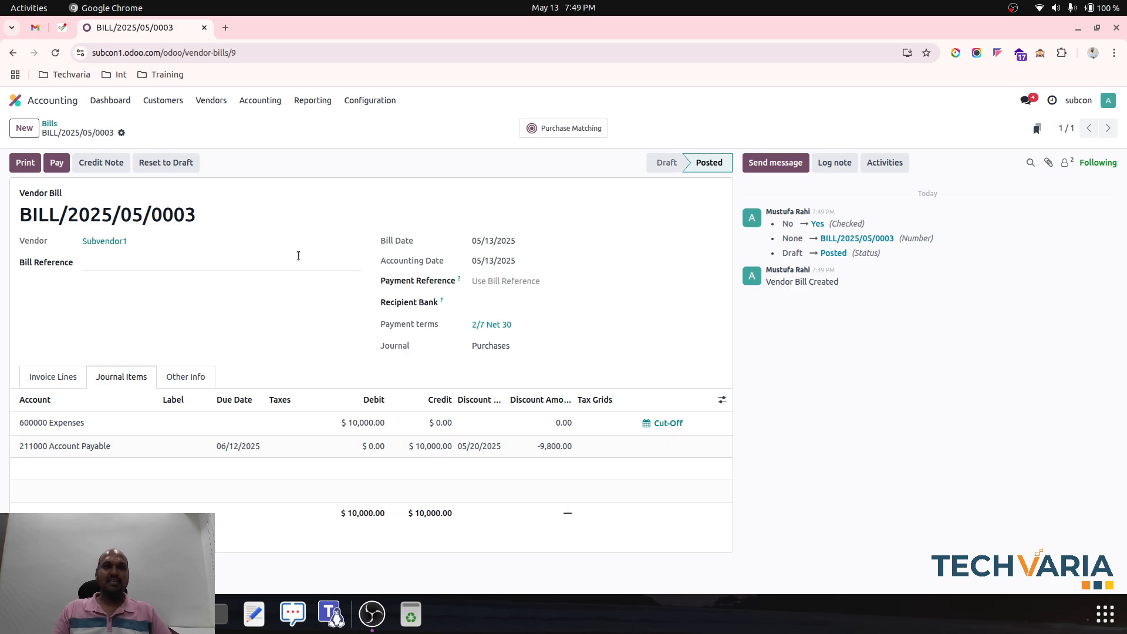
click(57, 162)
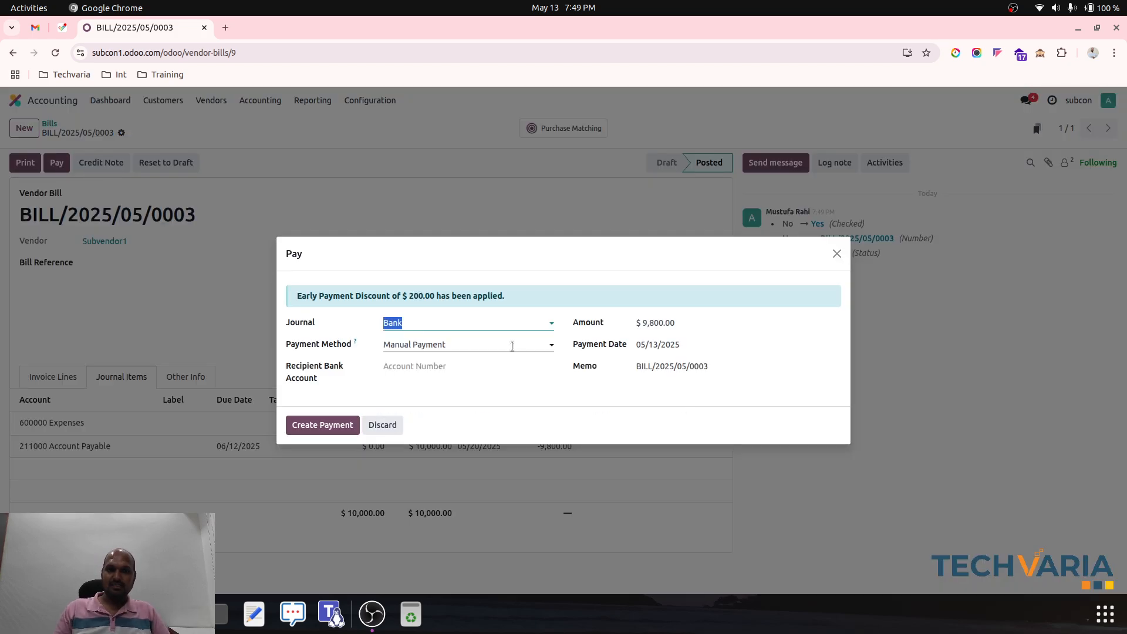
click(332, 421)
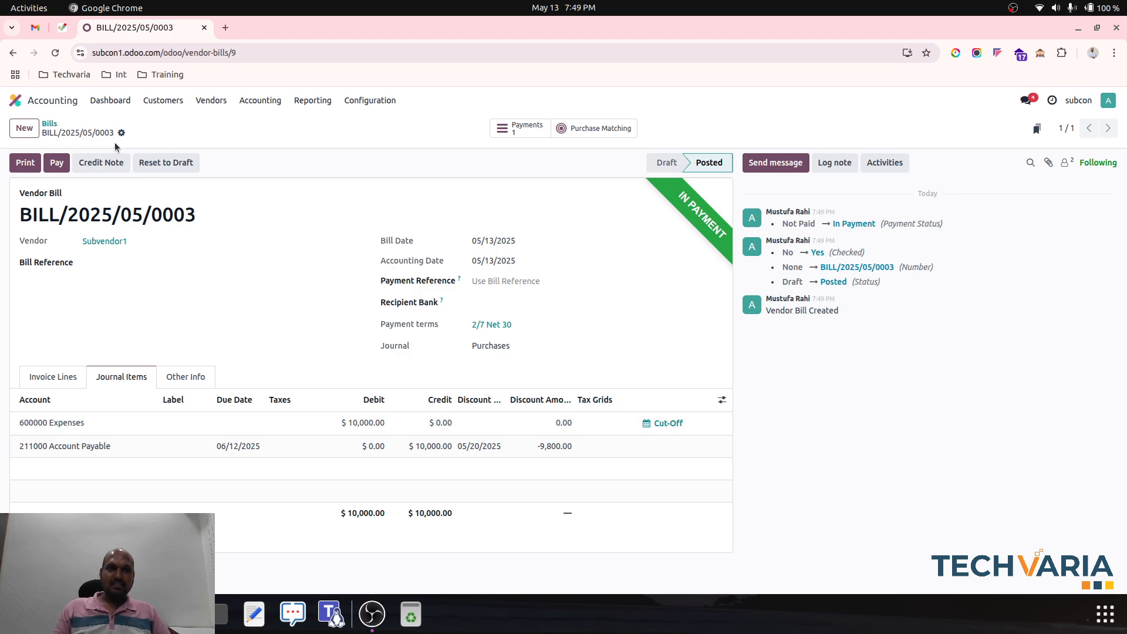
- Check the paid bill's invoice lines and its total and amount due
click(45, 371)
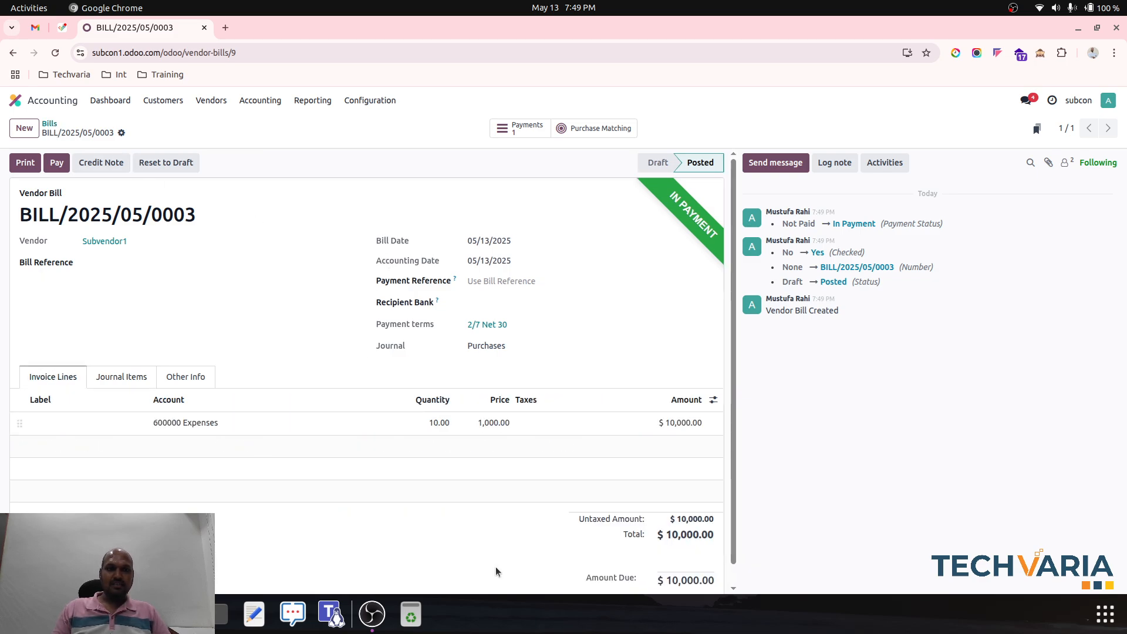
scroll(616, 579, down, 1)
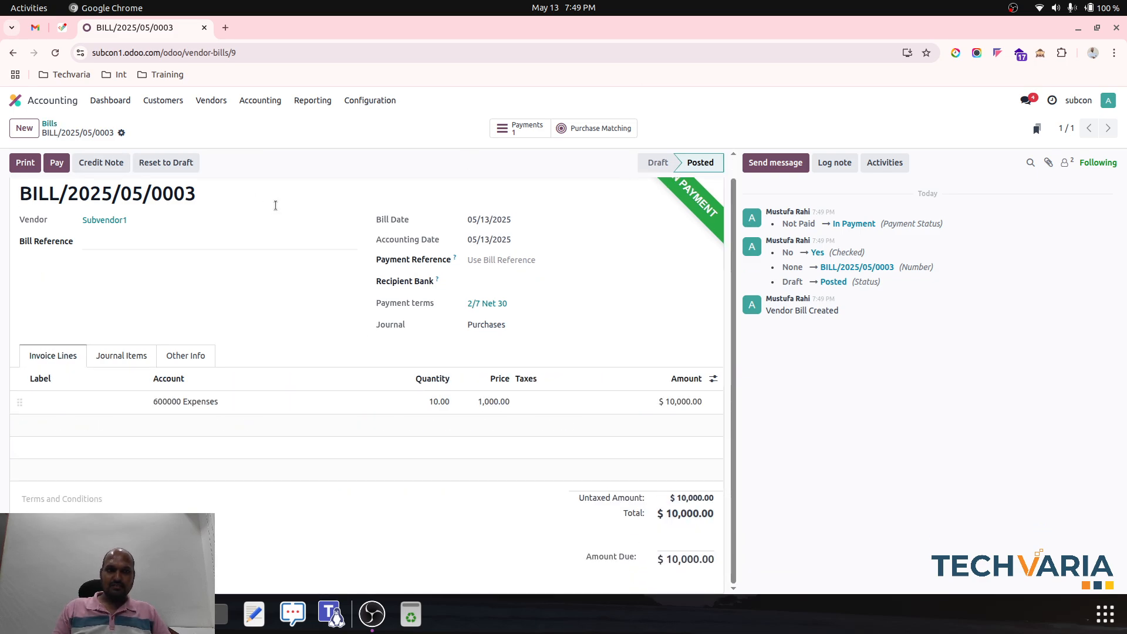
scroll(146, 206, up, 1)
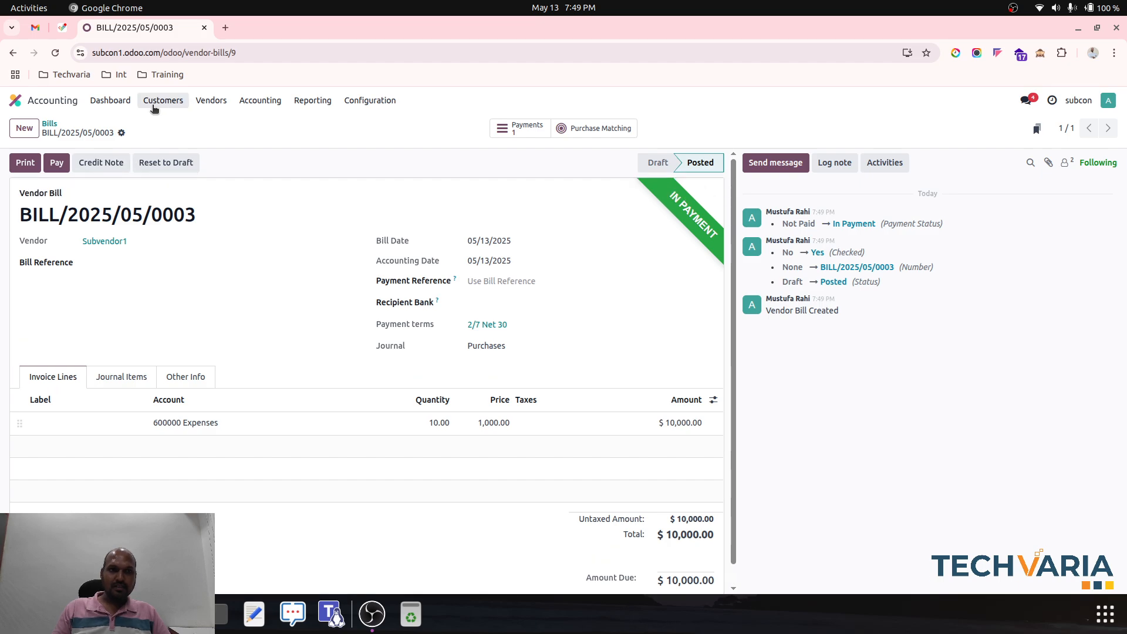
- Register a second payment for the Subvendor1 bill through the Cash journal using the Manual Payment method
click(57, 164)
key(BackSpace)
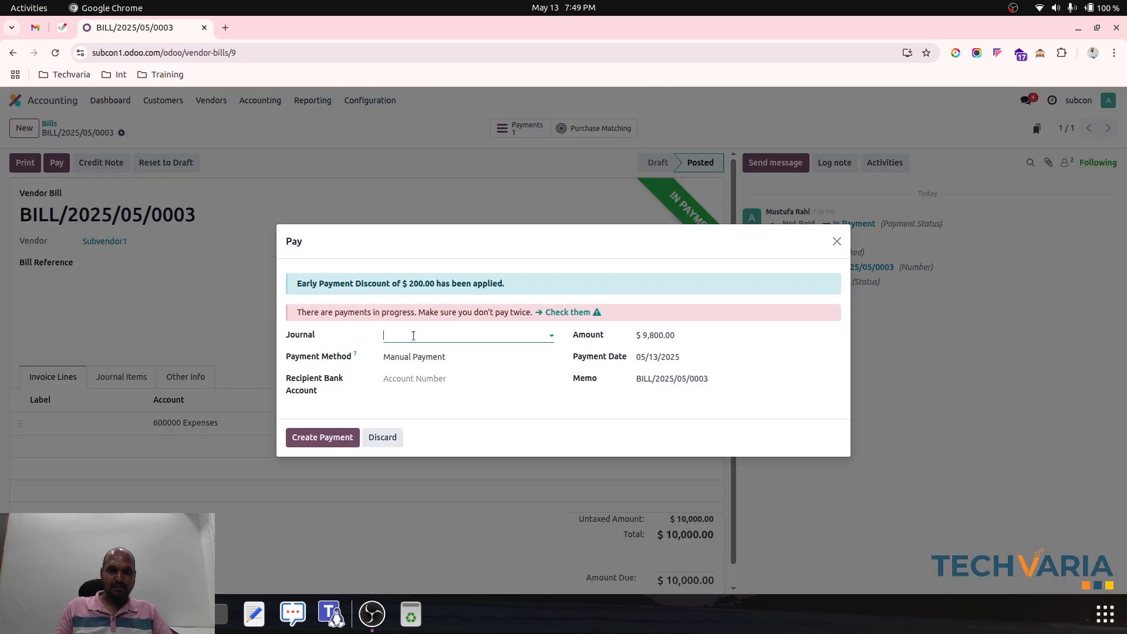
click(421, 355)
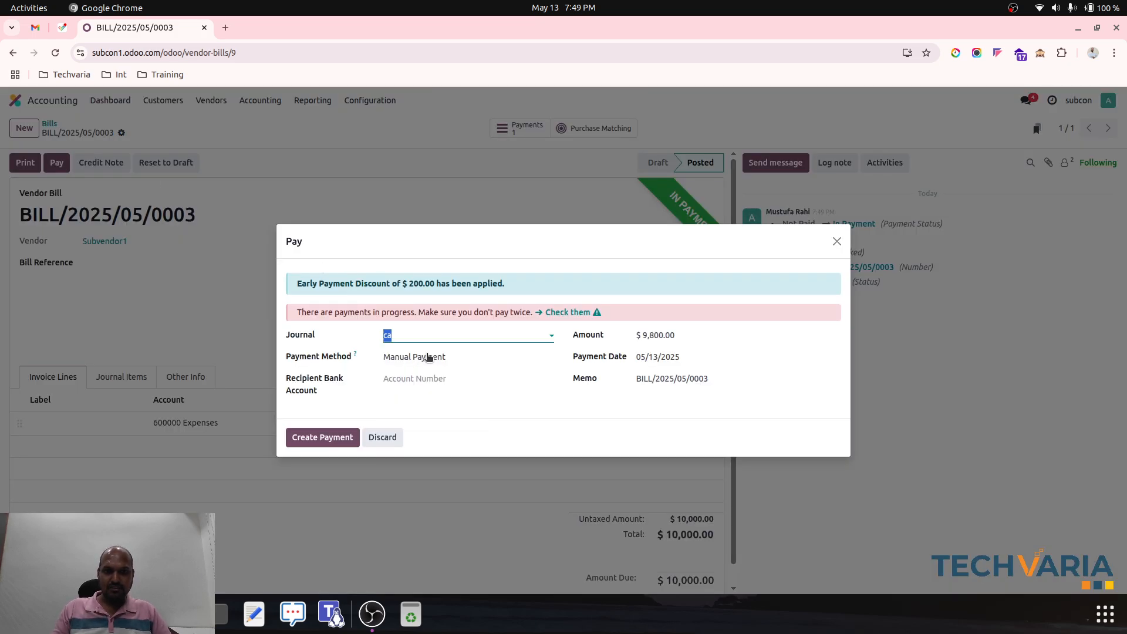
click(315, 433)
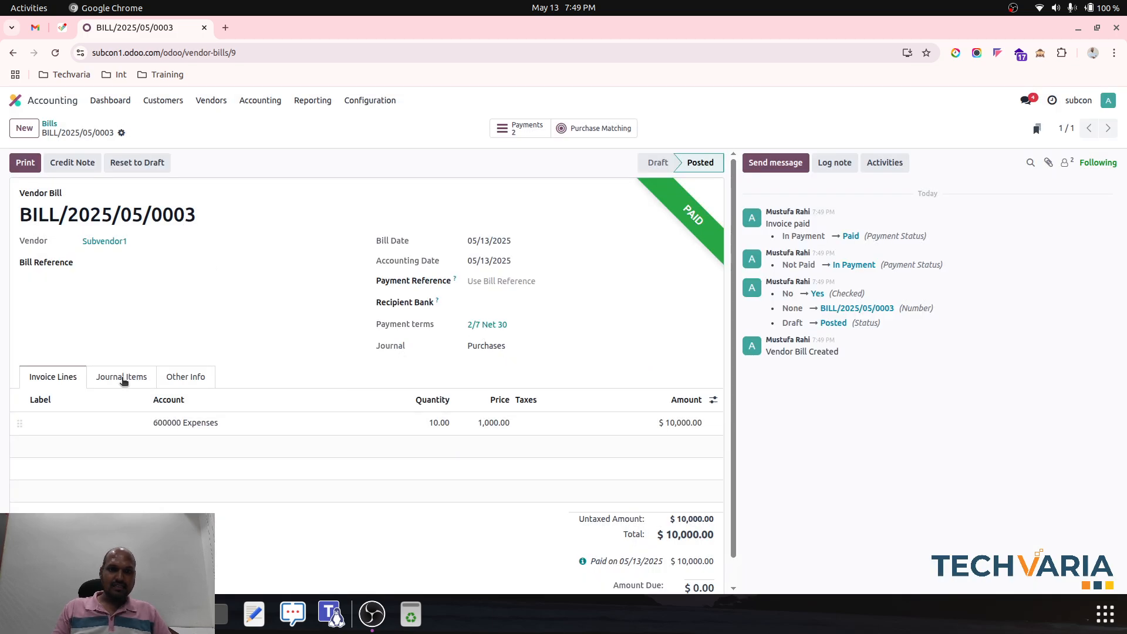
- Review the Cash payment's journal entry from the bill with the Account column widened to show full account names, and return to the bill
click(582, 564)
click(551, 584)
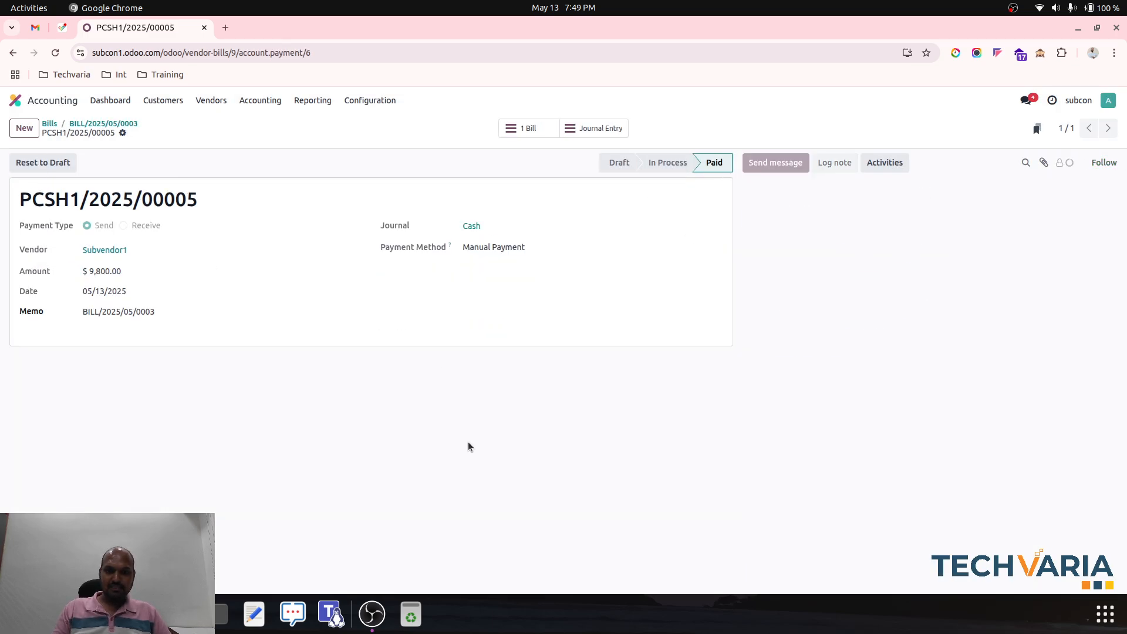
click(613, 132)
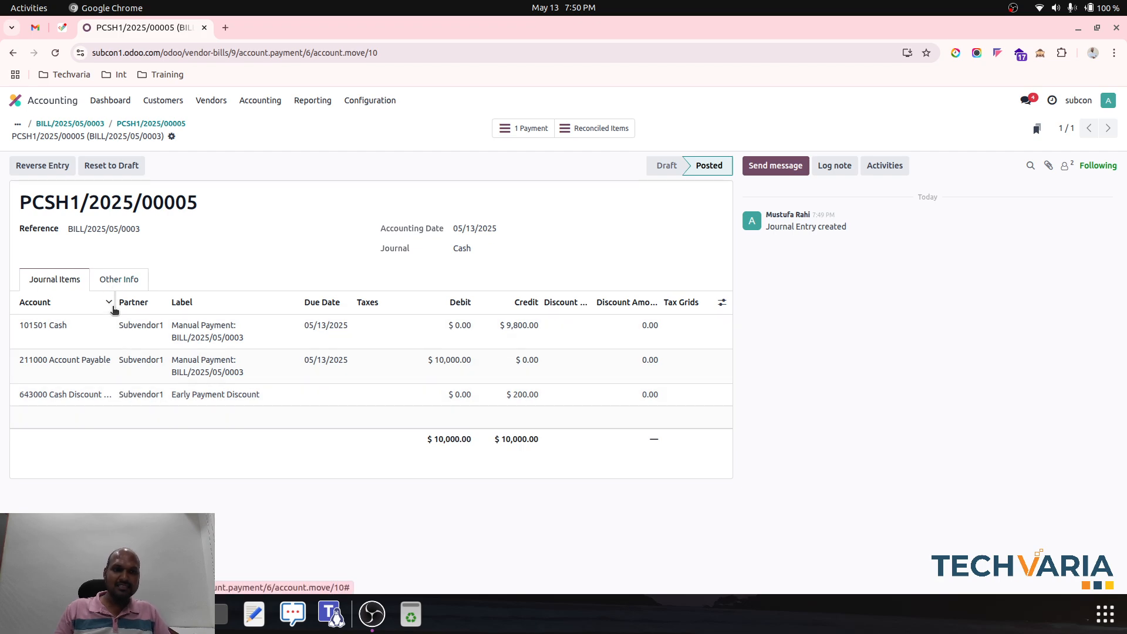
drag(113, 303, 159, 397)
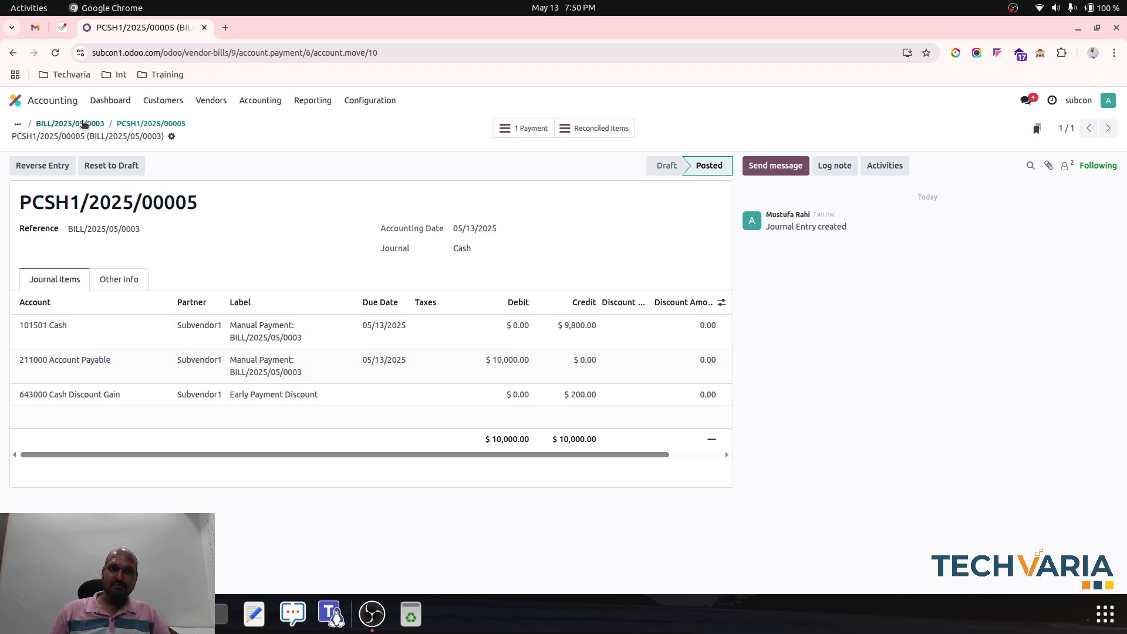
click(84, 124)
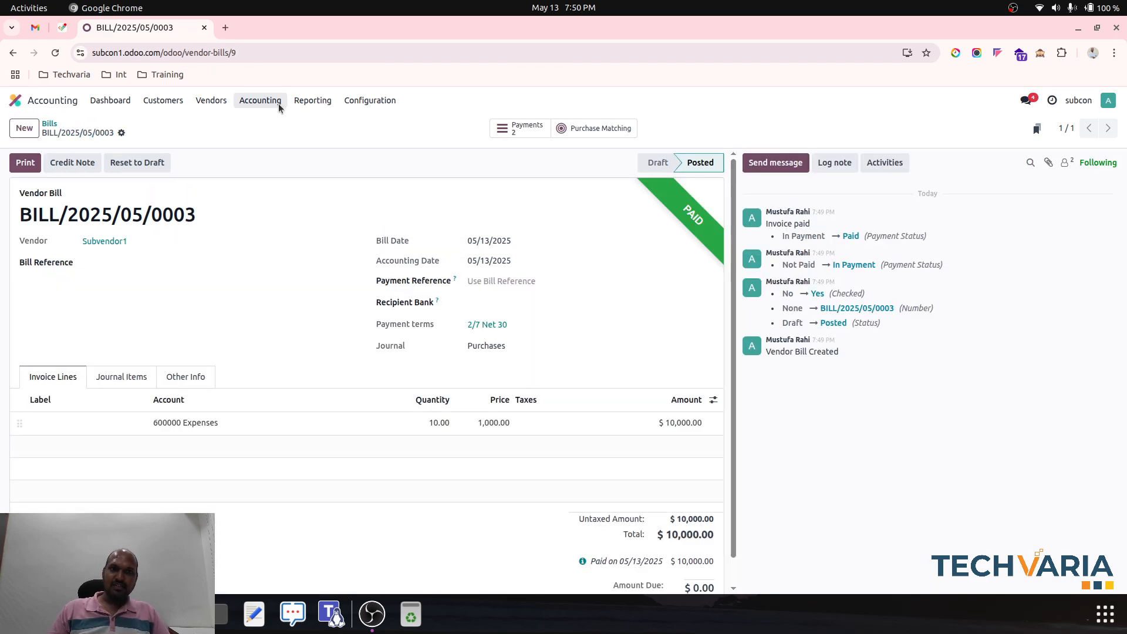
- Examine the revenue and operating expense accounts in the Profit and Loss report, and return to the home screen
click(312, 100)
click(332, 155)
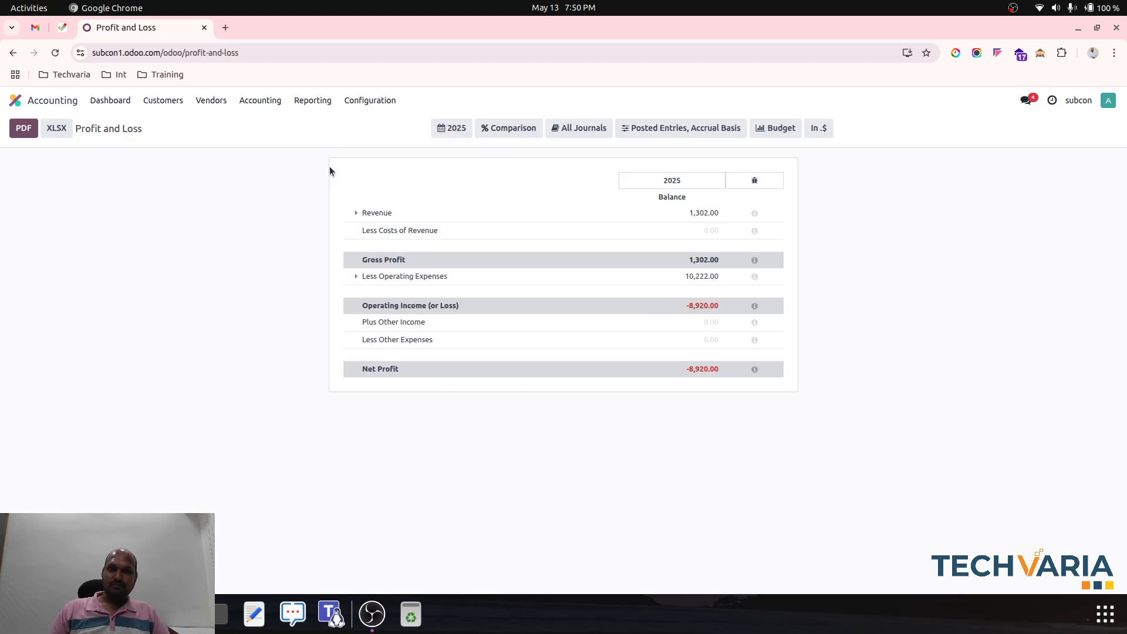
click(356, 213)
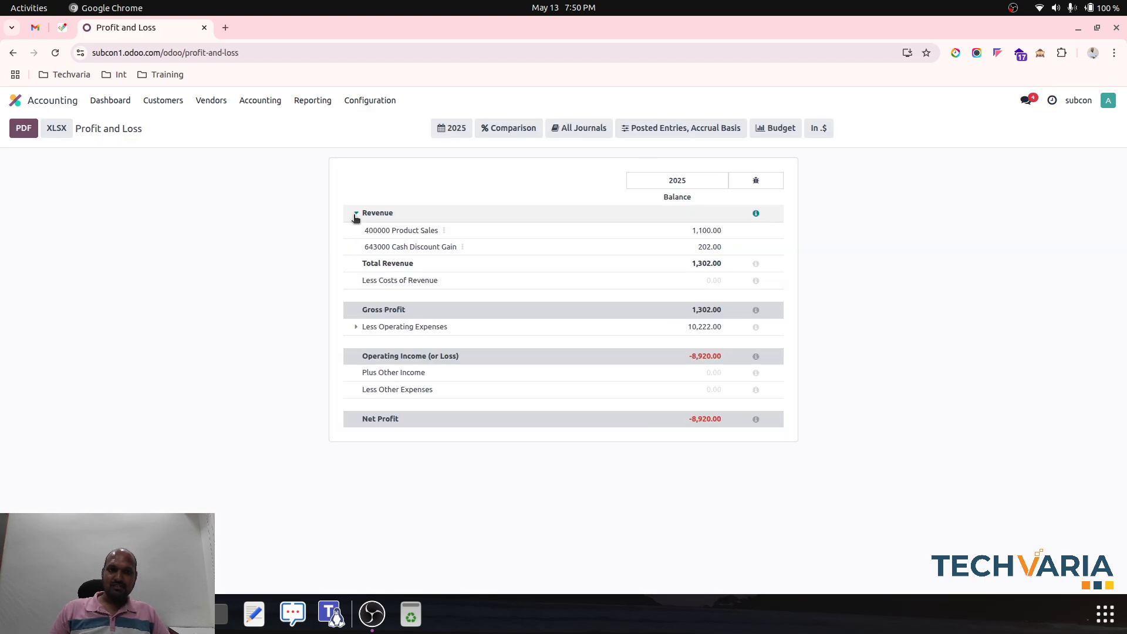
click(356, 327)
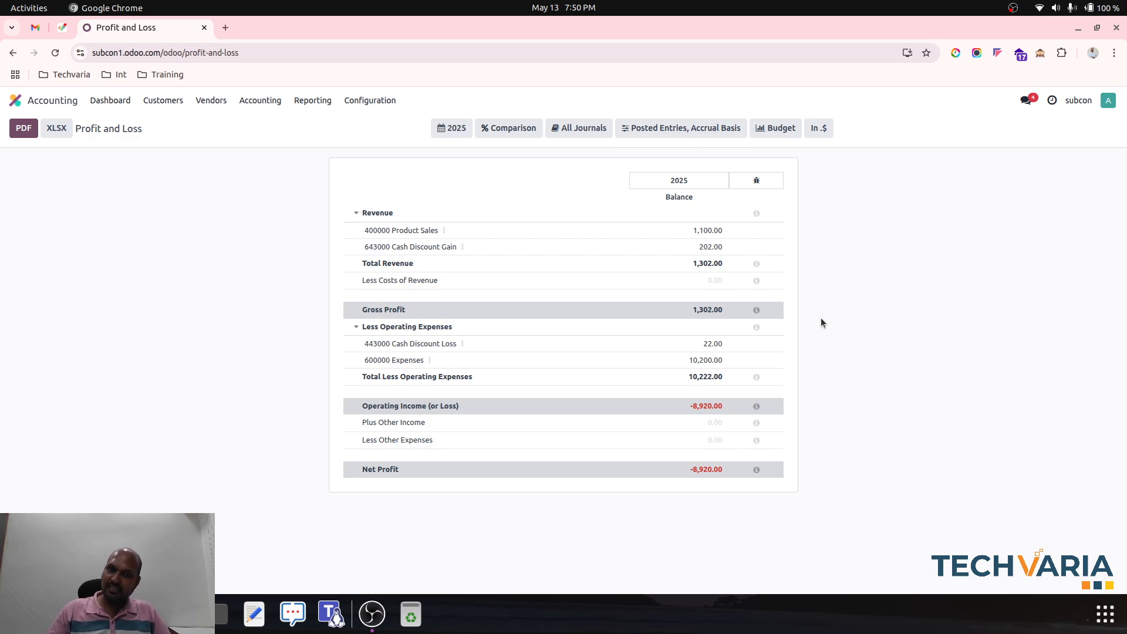
click(23, 100)
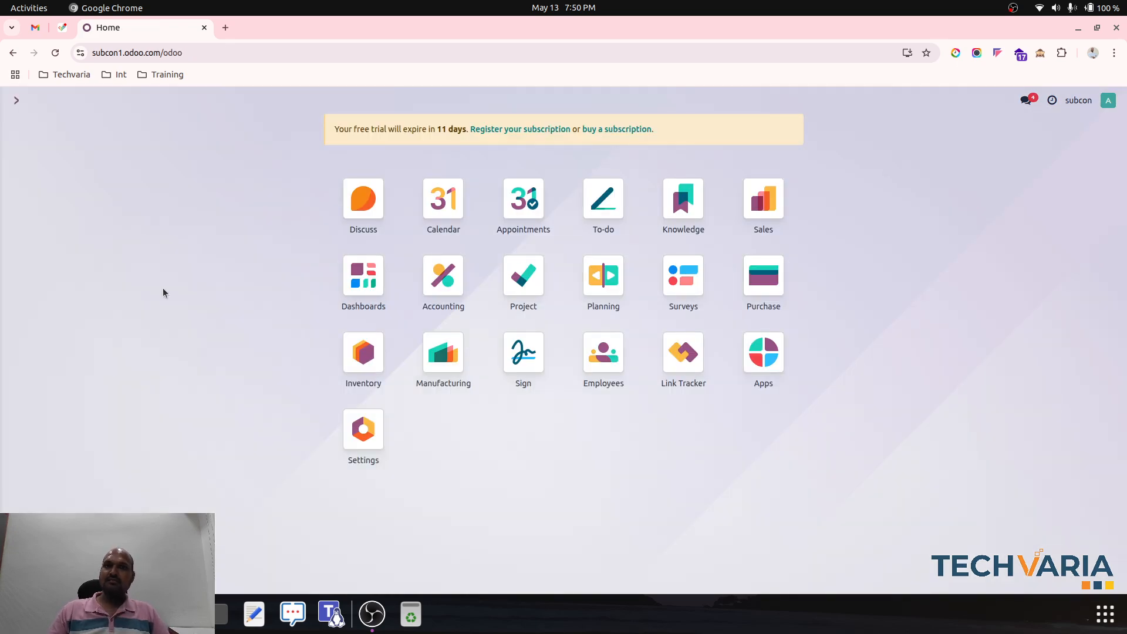